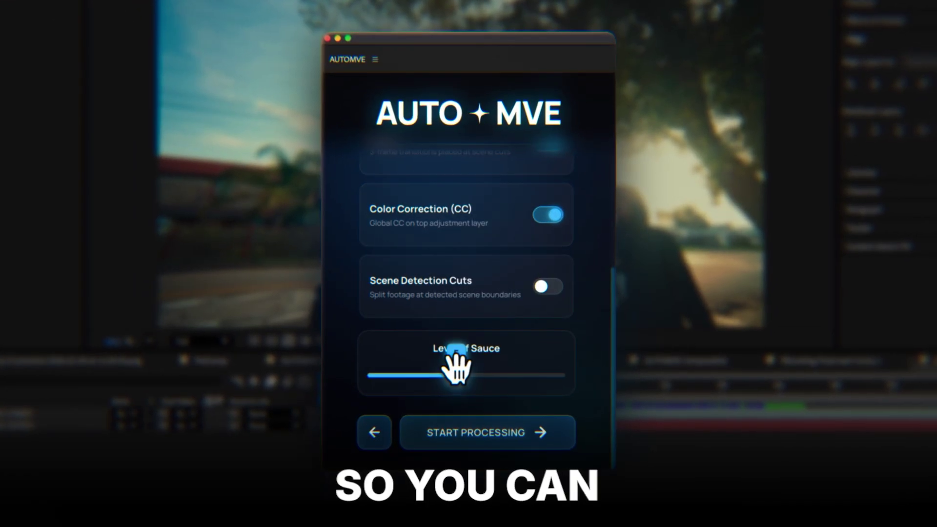
Push AutoMVE's Level of Sauce to maximum with all effect categories on, and start processing.
{"action": "left_click_drag", "start_coordinate": [456, 372], "coordinate": [558, 375]}
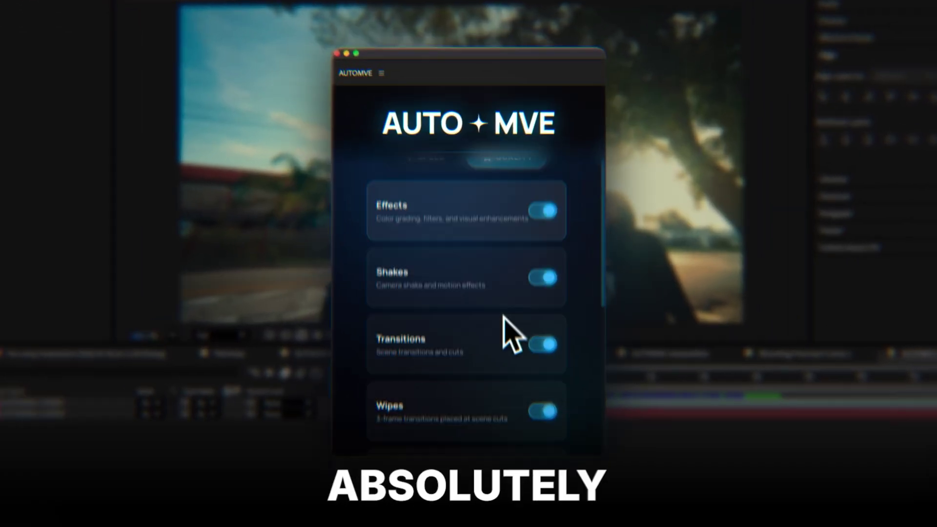
{"action": "scroll", "coordinate": [503, 317], "scroll_direction": "down", "scroll_amount": 10}
{"action": "left_click_drag", "start_coordinate": [464, 376], "coordinate": [561, 376]}
{"action": "left_click", "coordinate": [481, 460]}
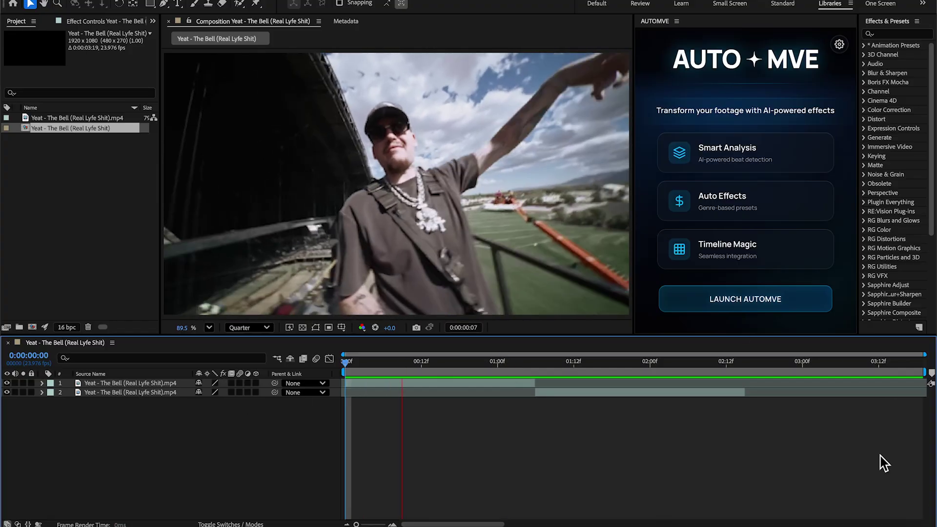
Slide the second clip later to about 2:00 to leave a gap, and preview it.
{"action": "key", "text": "space"}
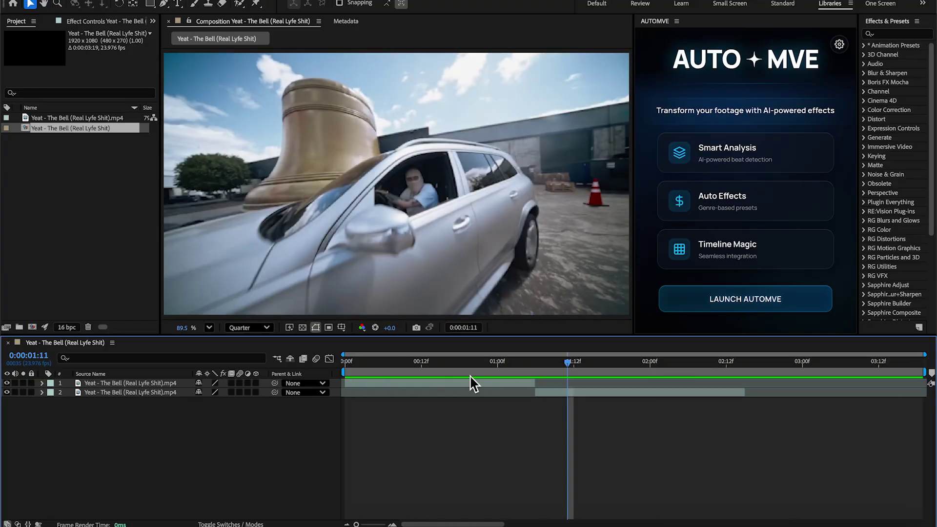
{"action": "left_click_drag", "start_coordinate": [551, 390], "coordinate": [661, 396]}
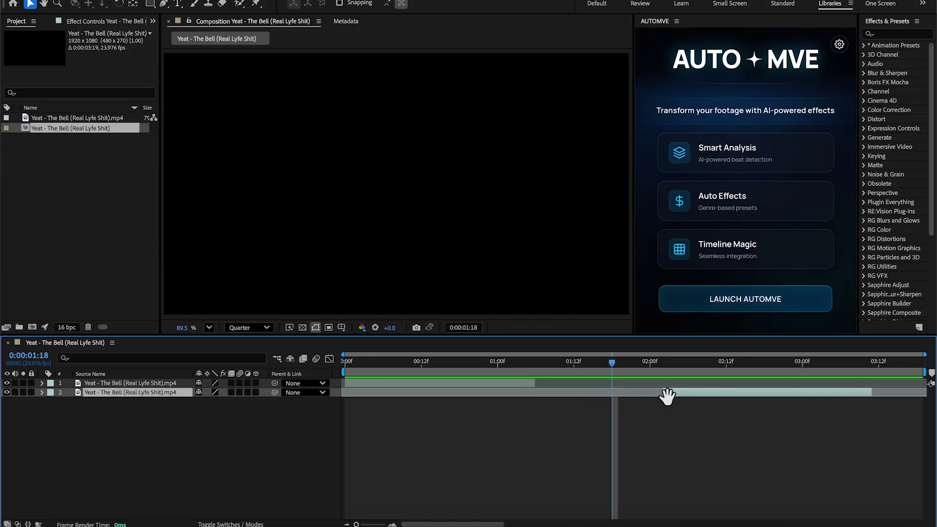
{"action": "key", "text": "space"}
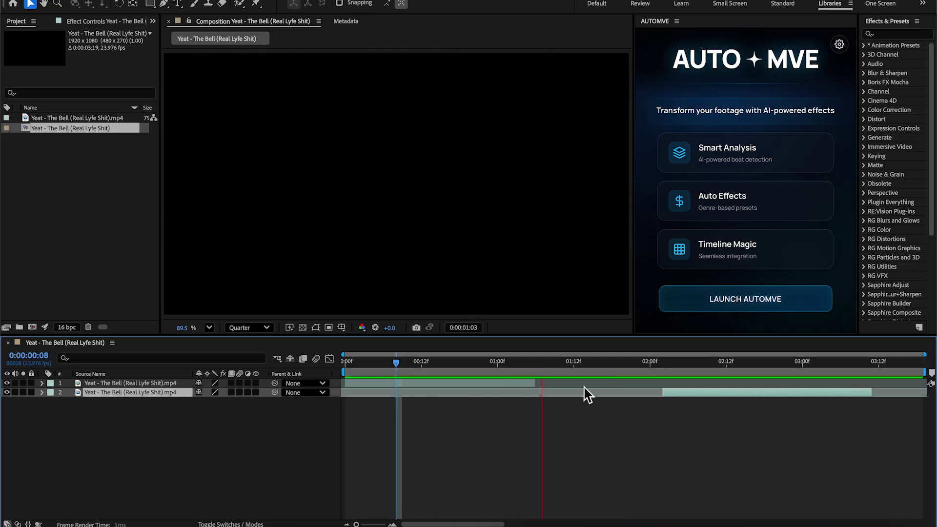
{"action": "key", "text": "space"}
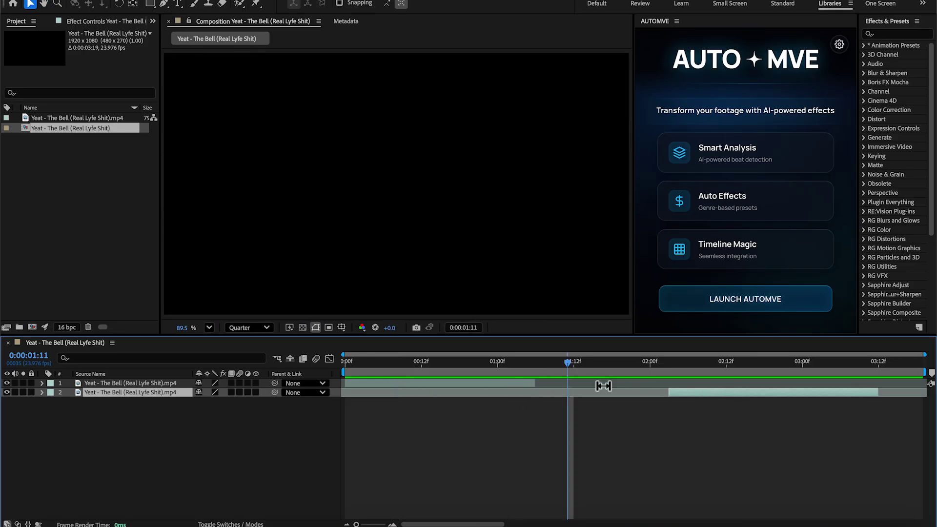
Open the source mp4 footage in its own viewer and scrub through it.
{"action": "left_click", "coordinate": [593, 417]}
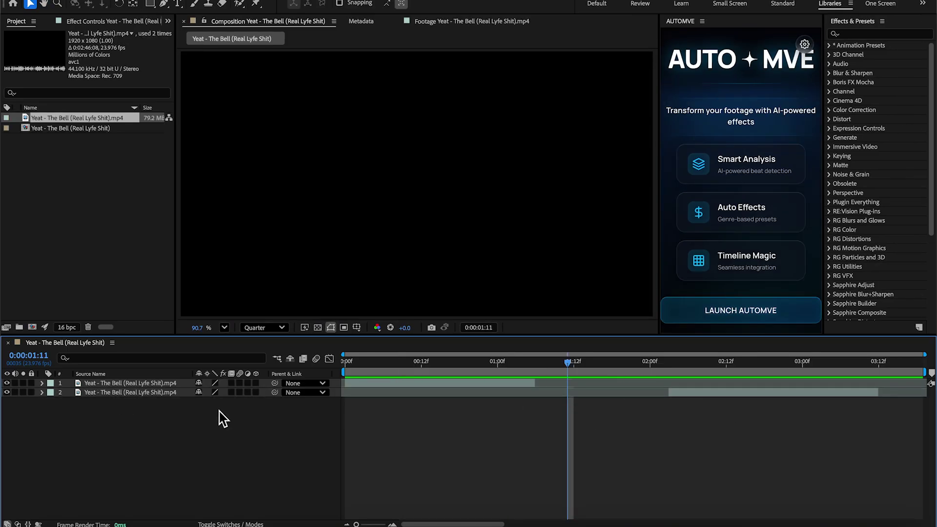
{"action": "left_click", "coordinate": [114, 172]}
{"action": "double_click", "coordinate": [70, 119]}
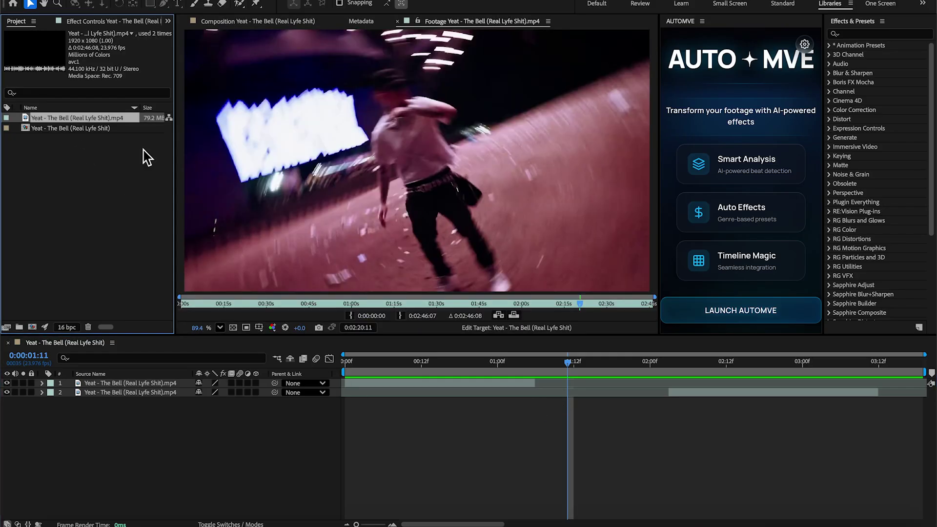
{"action": "left_click_drag", "start_coordinate": [225, 305], "coordinate": [279, 309]}
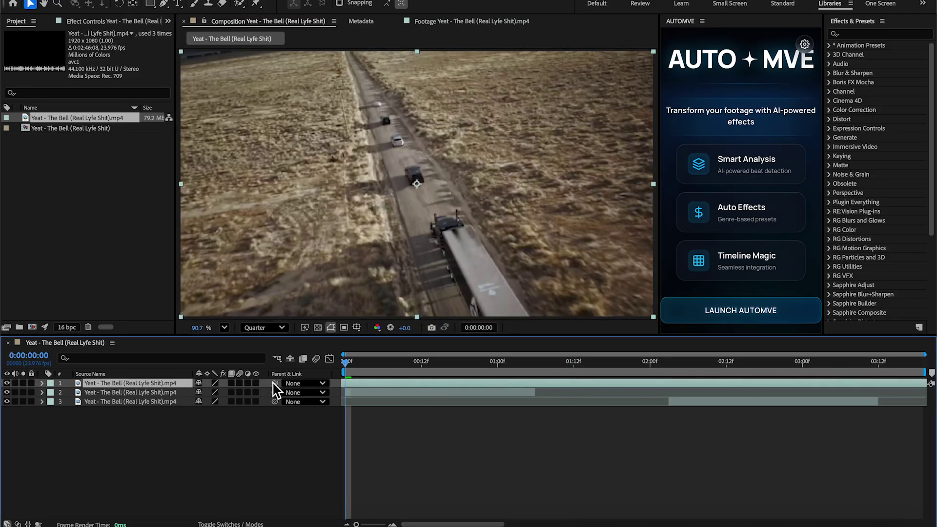
Time-stretch the top footage layer to 10 and preview the result.
{"action": "left_click", "coordinate": [350, 493]}
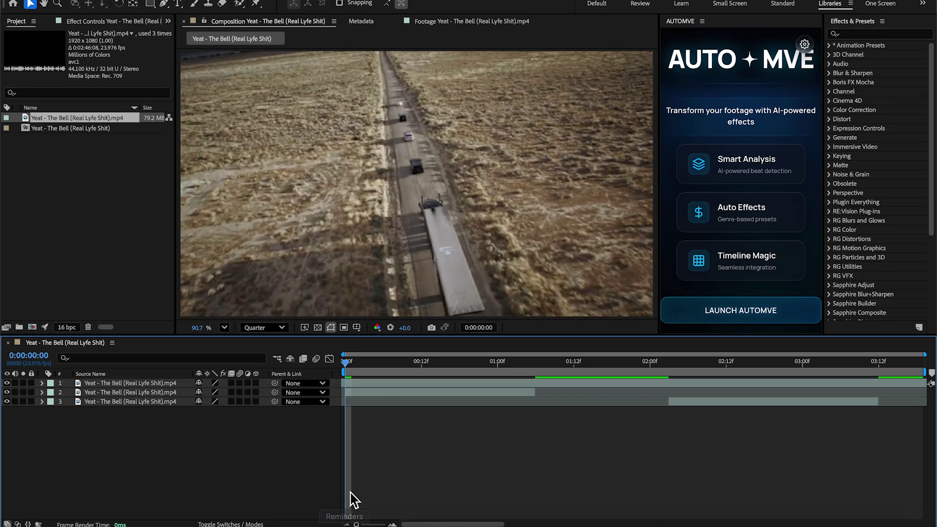
{"action": "right_click", "coordinate": [396, 382]}
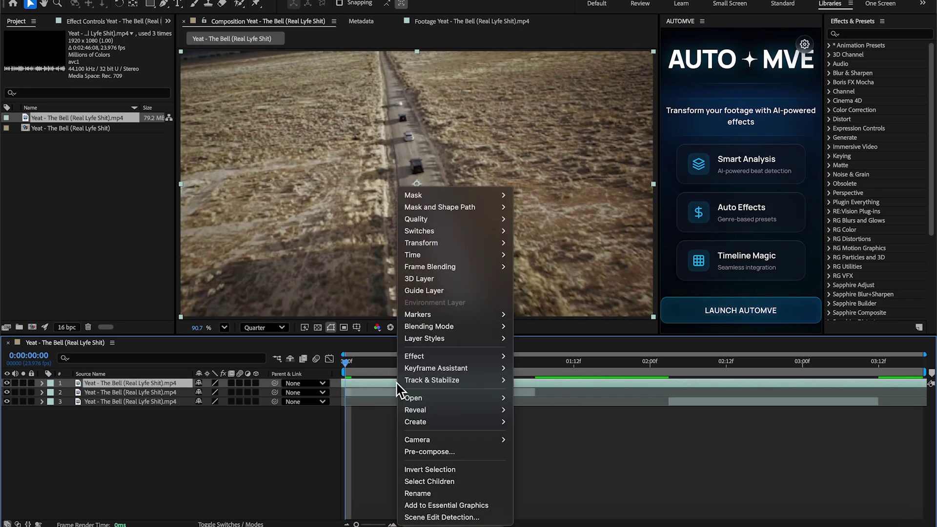
{"action": "mouse_move", "coordinate": [413, 254]}
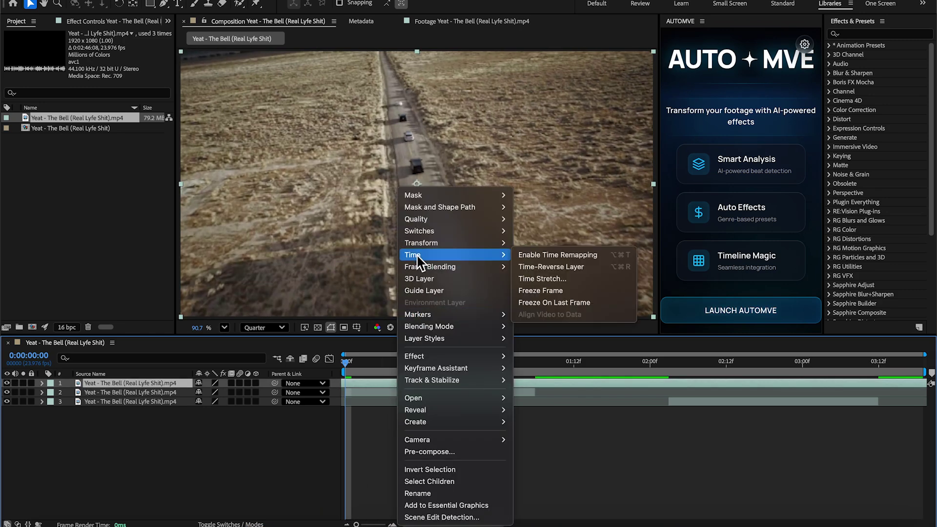
{"action": "left_click", "coordinate": [539, 279]}
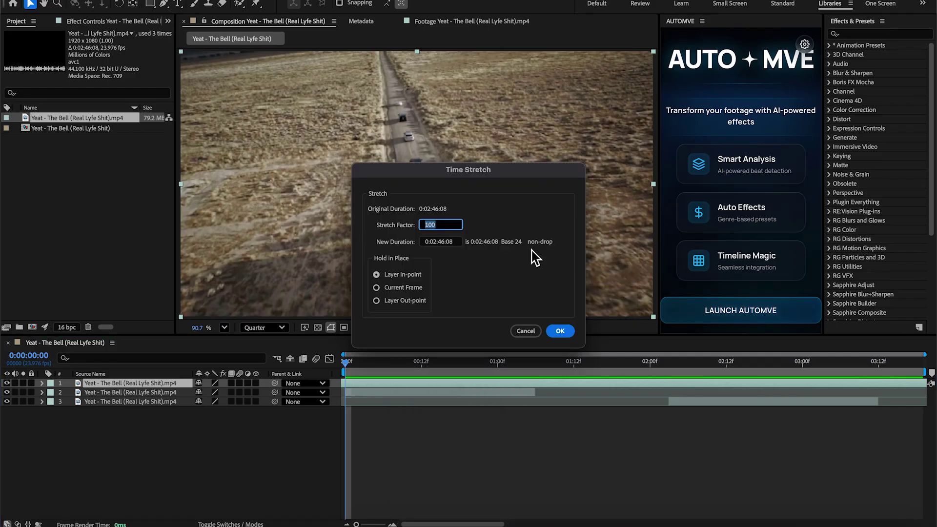
{"action": "type", "text": "10"}
{"action": "key", "text": "Return"}
{"action": "key", "text": "space"}
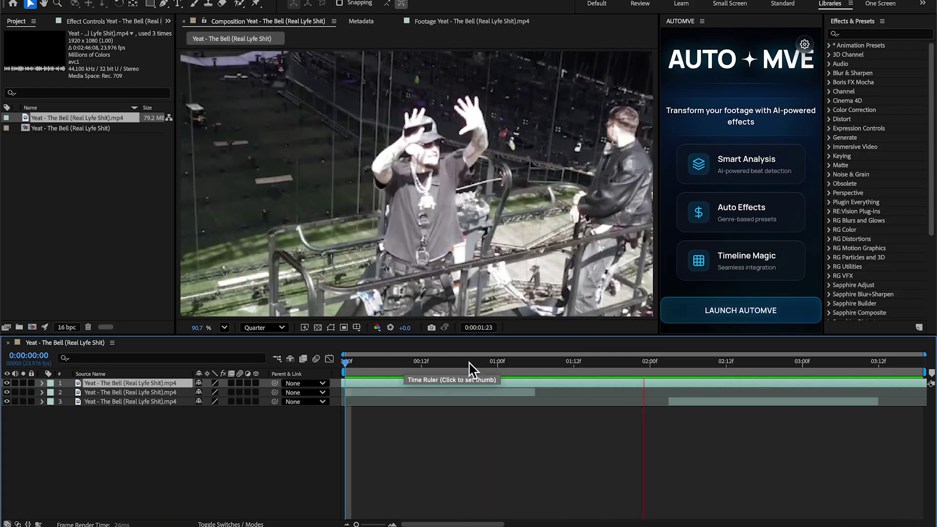
{"action": "key", "text": "space"}
{"action": "key", "text": "super+z"}
{"action": "key", "text": "super+z"}
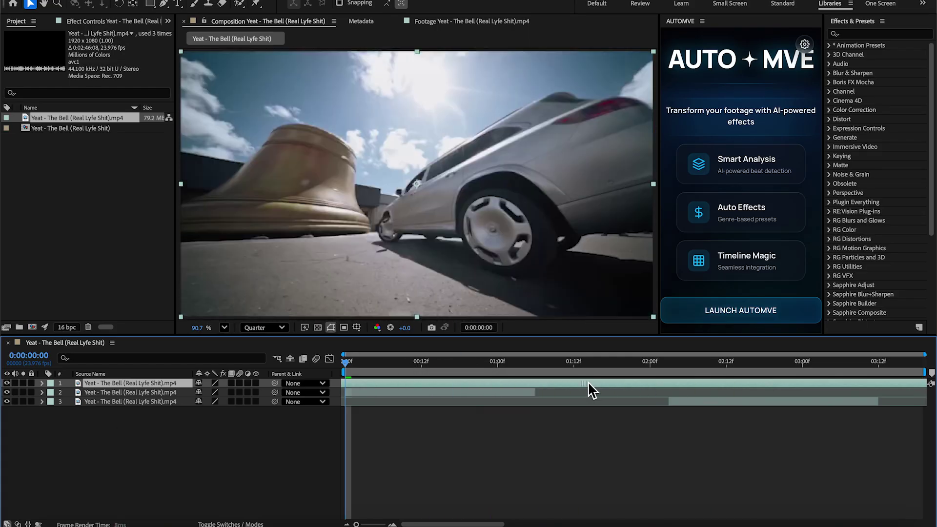
Trim the top layer's in and out points to the gap, then preview from 1:02.
{"action": "mouse_move", "coordinate": [524, 368]}
{"action": "left_mouse_down"}
{"action": "mouse_move", "coordinate": [562, 366]}
{"action": "mouse_move", "coordinate": [512, 378]}
{"action": "mouse_move", "coordinate": [533, 379]}
{"action": "left_mouse_up"}
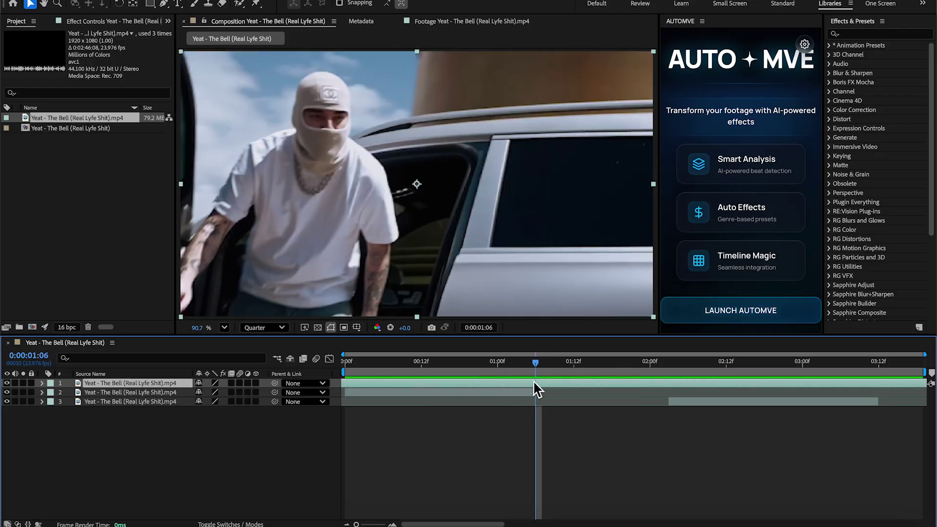
{"action": "key", "text": "alt+bracketleft"}
{"action": "left_click", "coordinate": [660, 365]}
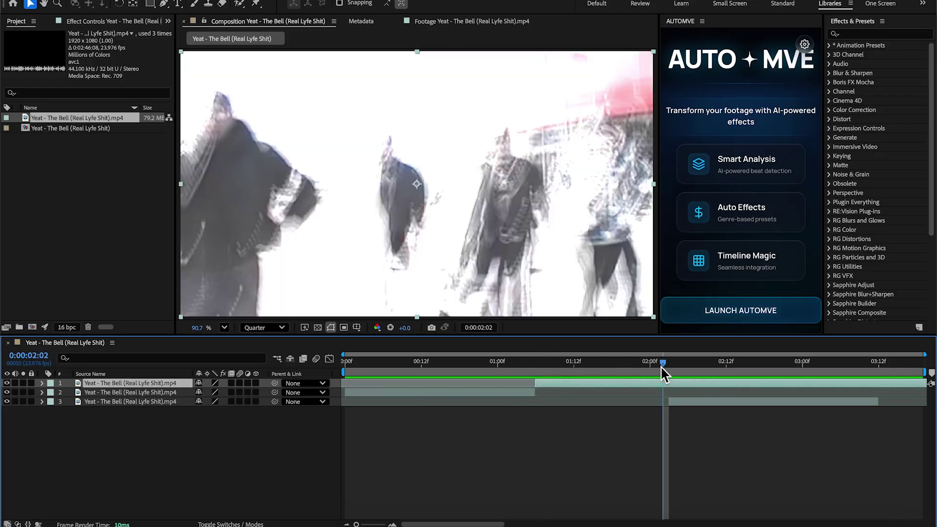
{"action": "key", "text": "alt+bracketright"}
{"action": "left_click", "coordinate": [549, 367]}
{"action": "left_click_drag", "start_coordinate": [548, 370], "coordinate": [508, 387]}
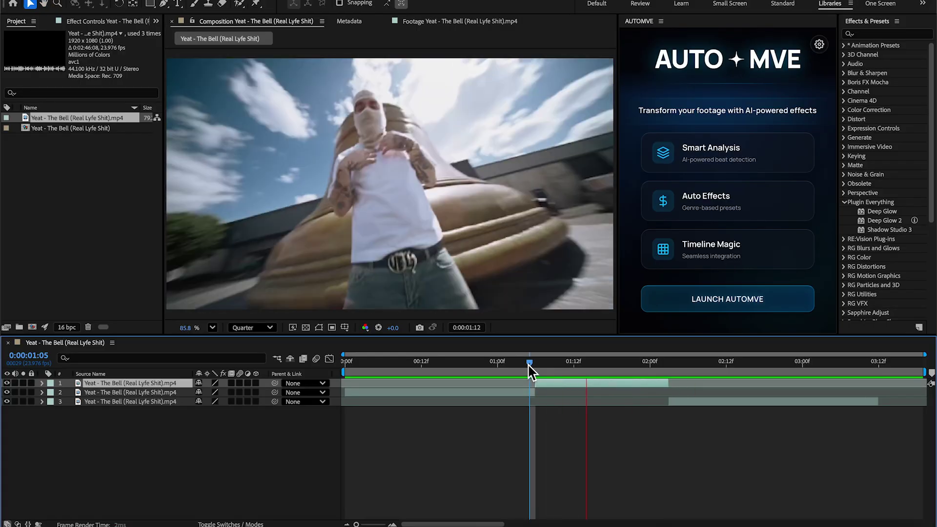
{"action": "key", "text": "space"}
{"action": "left_click_drag", "start_coordinate": [557, 367], "coordinate": [510, 371]}
{"action": "key", "text": "space"}
{"action": "right_click", "coordinate": [559, 382]}
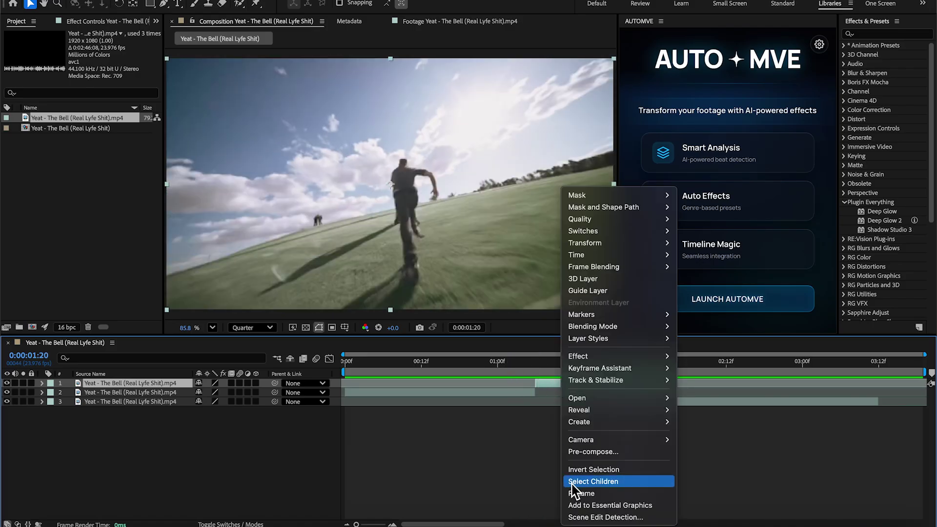
Pre-compose the gap layer into Comp 1 and apply RSMB with Blur Amount 0.10.
{"action": "left_click", "coordinate": [571, 452]}
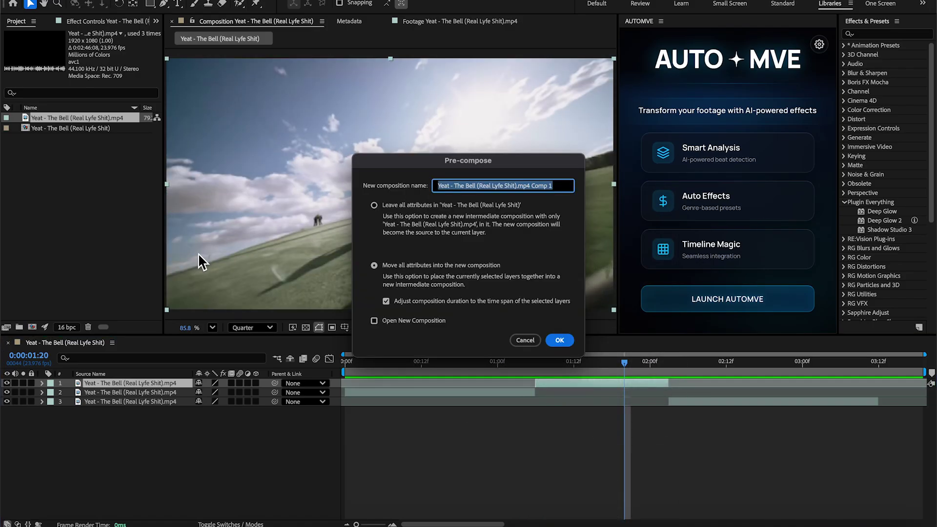
{"action": "left_click", "coordinate": [560, 341]}
{"action": "key", "text": "ctrl+space"}
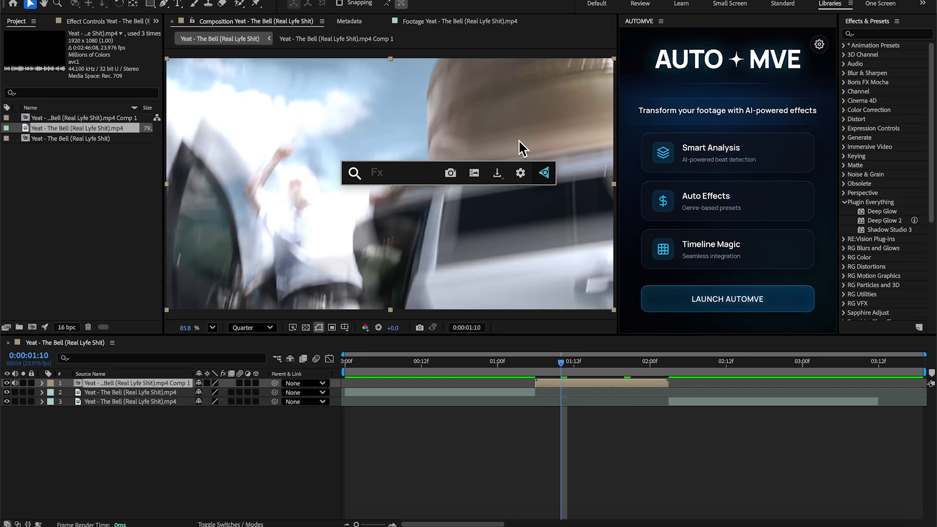
{"action": "type", "text": "rsmb"}
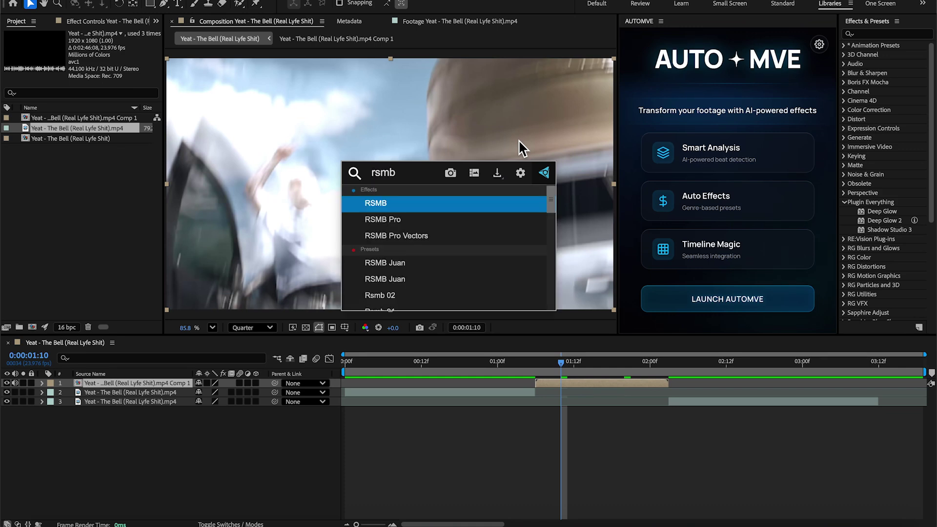
{"action": "key", "text": "Return"}
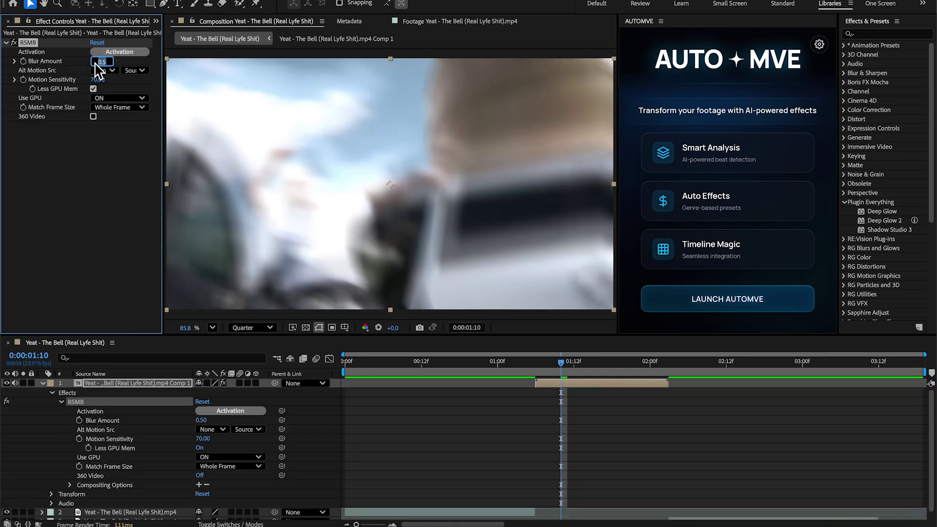
{"action": "type", "text": "0.1"}
{"action": "key", "text": "Return"}
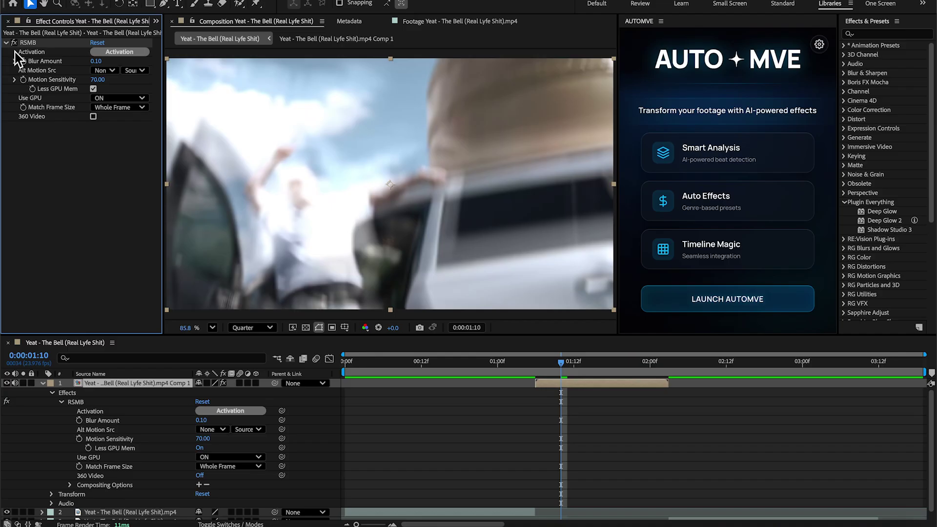
Try CC Force Motion Blur, adjusting its Motion Blur Samples, then delete it.
{"action": "key", "text": "ctrl+space"}
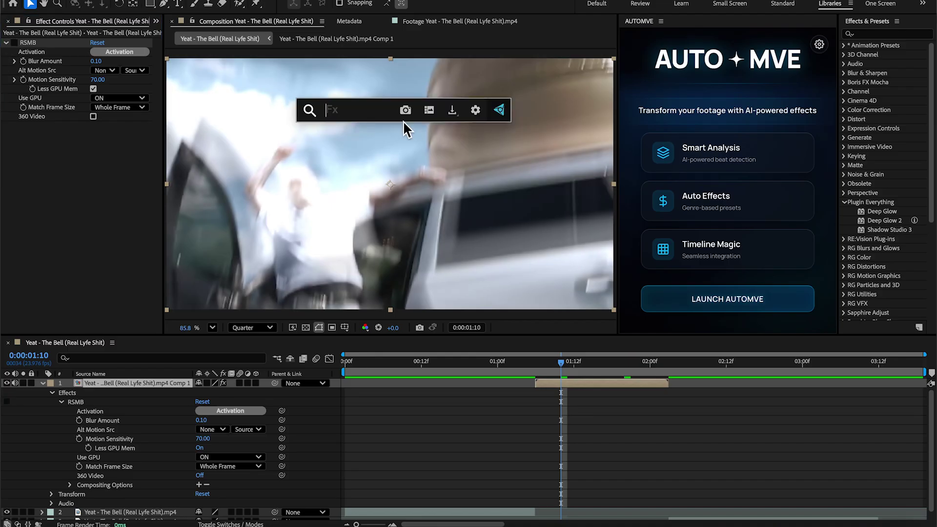
{"action": "type", "text": "cc for"}
{"action": "key", "text": "Return"}
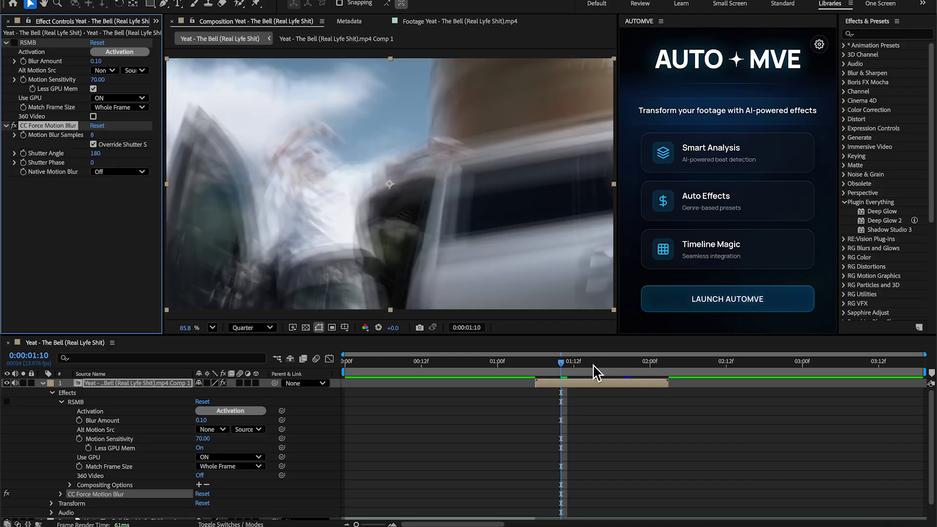
{"action": "left_click", "coordinate": [593, 366]}
{"action": "left_click_drag", "start_coordinate": [95, 137], "coordinate": [116, 139]}
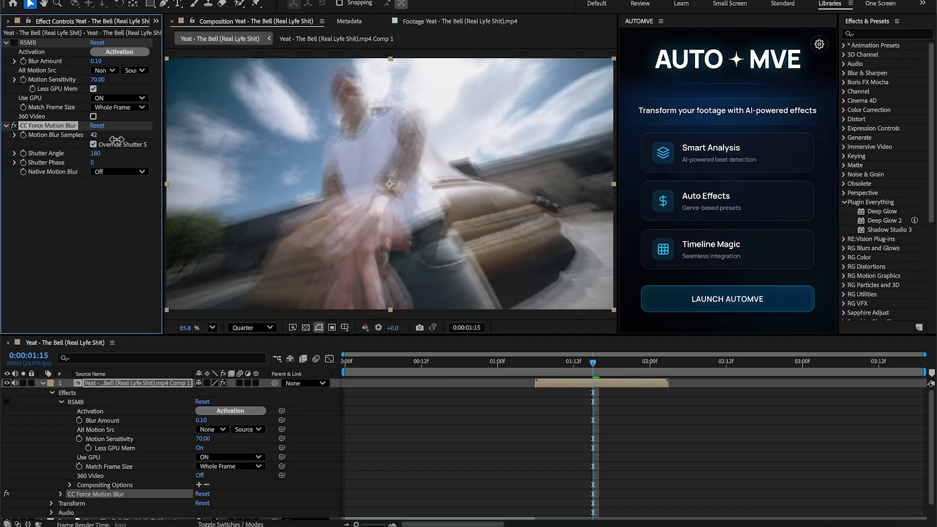
{"action": "left_click_drag", "start_coordinate": [414, 155], "coordinate": [160, 179]}
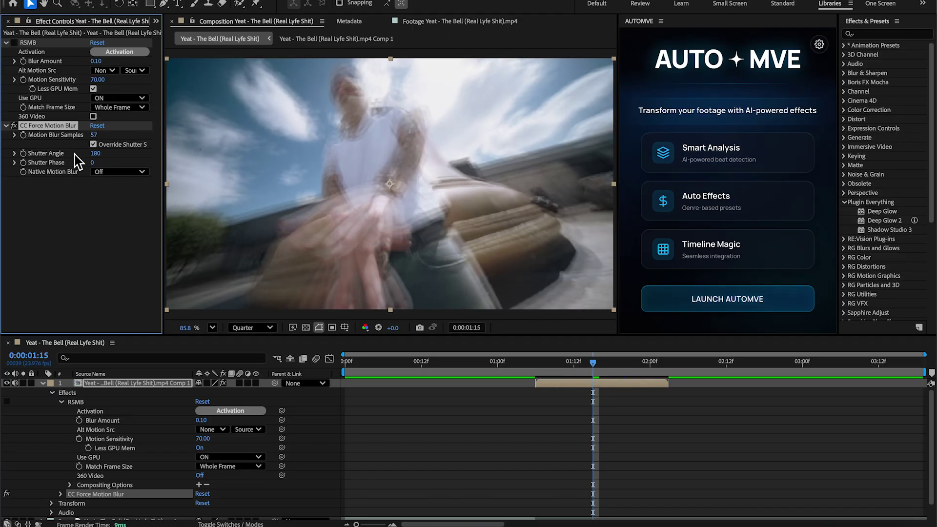
{"action": "key", "text": "Delete"}
Try Pixel Motion Blur, delete it, and preview the transition from 1:04.
{"action": "key", "text": "ctrl+space"}
{"action": "type", "text": "pixel"}
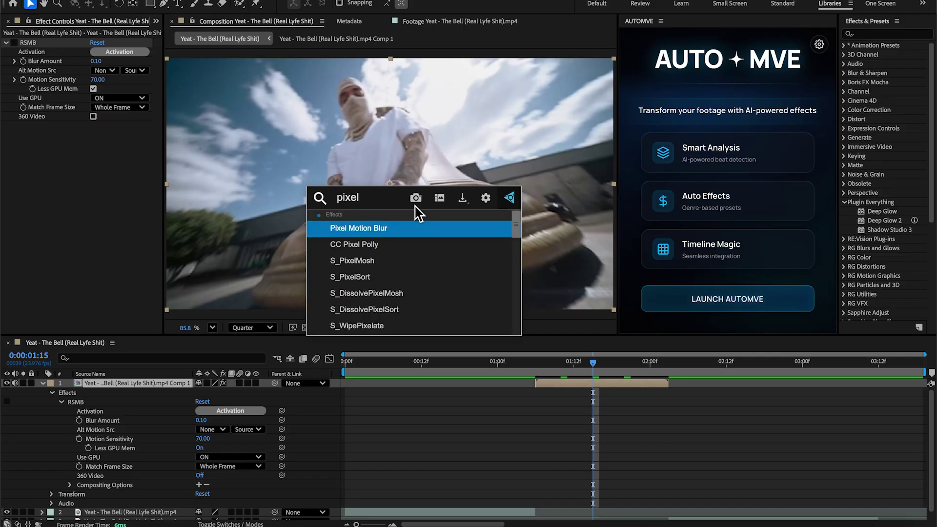
{"action": "key", "text": "Return"}
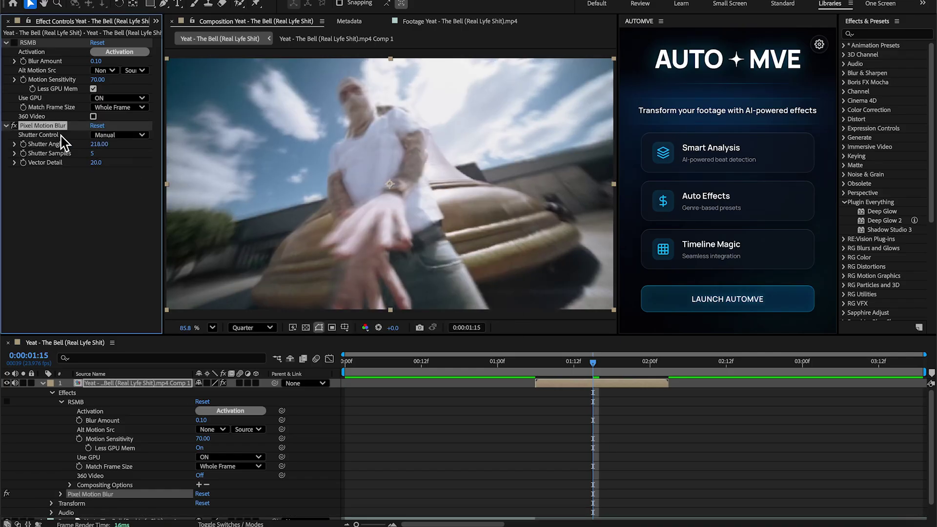
{"action": "key", "text": "Delete"}
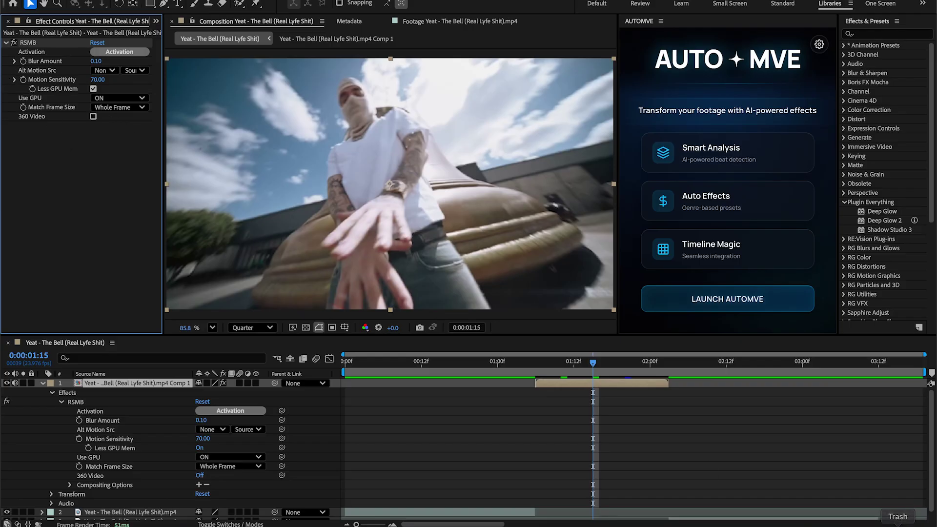
{"action": "left_click", "coordinate": [522, 364]}
{"action": "key", "text": "space"}
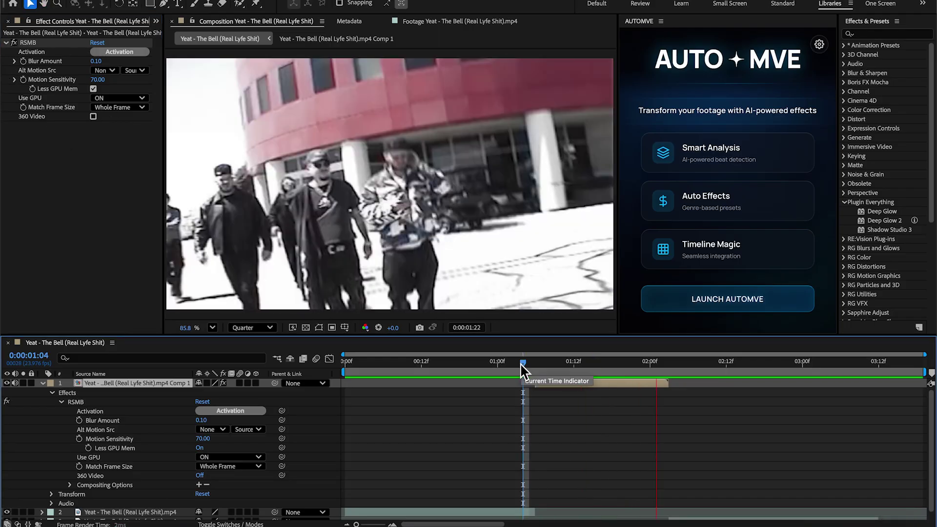
{"action": "key", "text": "space"}
{"action": "key", "text": "space"}
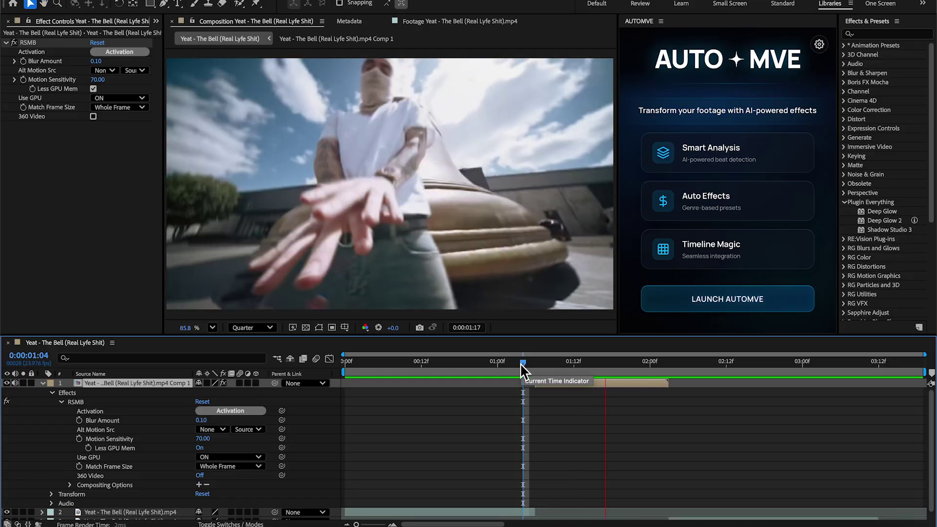
{"action": "key", "text": "ctrl+space"}
Apply Posterize Time at 12 fps to the gap layer and preview from 1:03.
{"action": "type", "text": "post"}
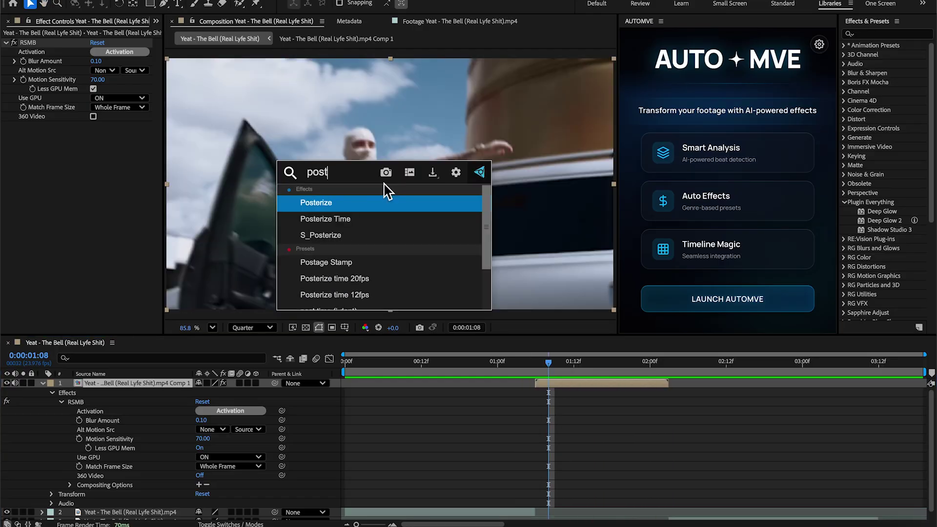
{"action": "left_click", "coordinate": [374, 215]}
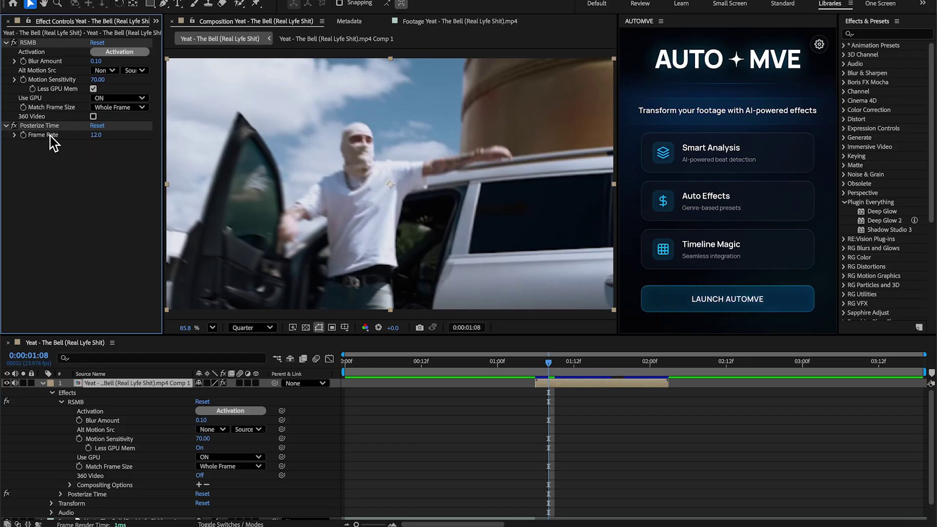
{"action": "left_click", "coordinate": [518, 369]}
{"action": "key", "text": "space"}
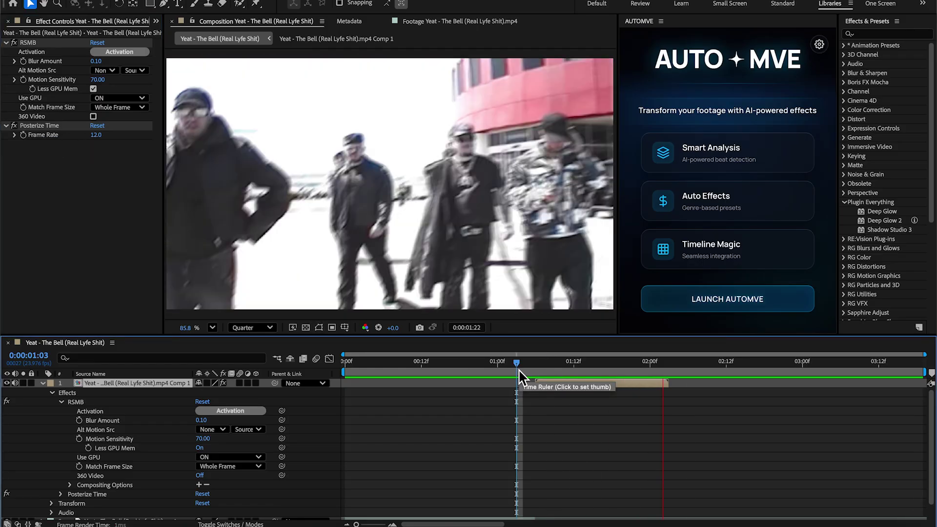
{"action": "key", "text": "space"}
{"action": "key", "text": "space"}
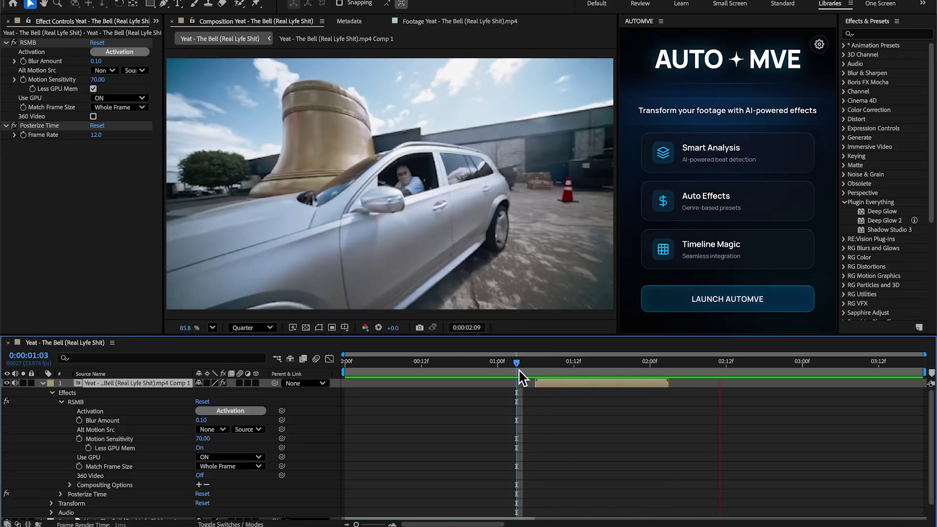
Raise RSMB's Blur Amount, entering .2, and preview the result.
{"action": "key", "text": "space"}
{"action": "key", "text": "space"}
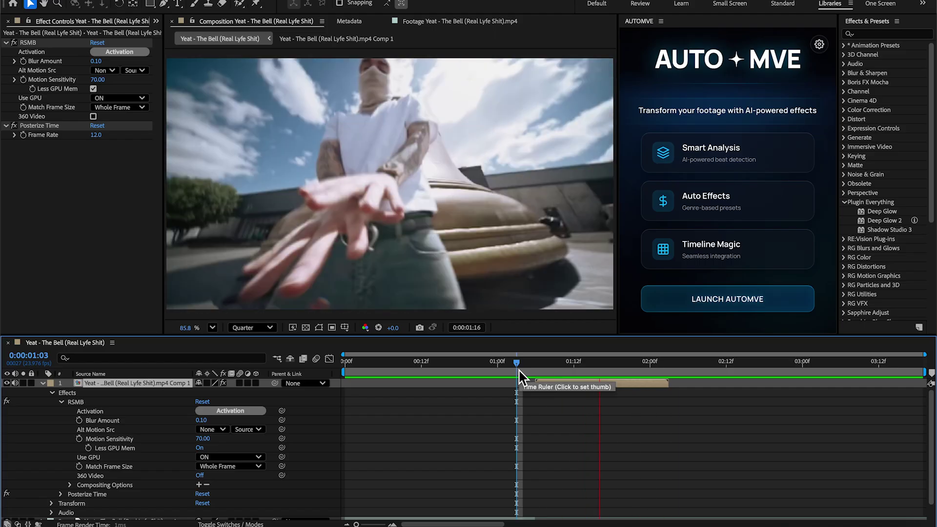
{"action": "key", "text": "space"}
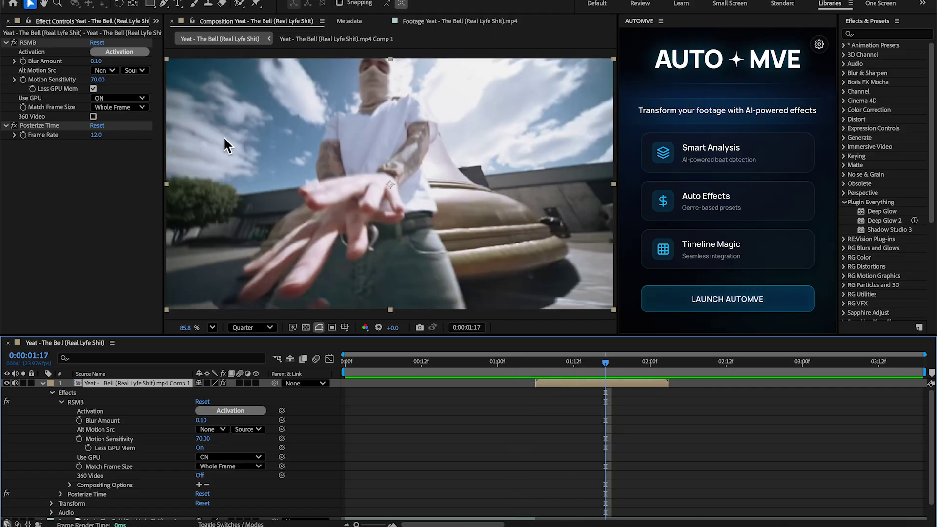
{"action": "left_click", "coordinate": [98, 64]}
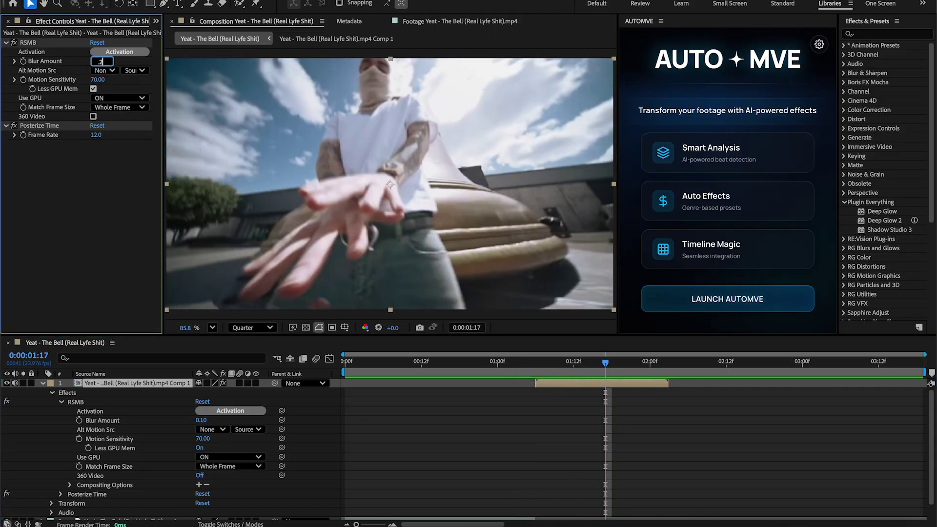
{"action": "type", "text": ".2"}
{"action": "key", "text": "Return"}
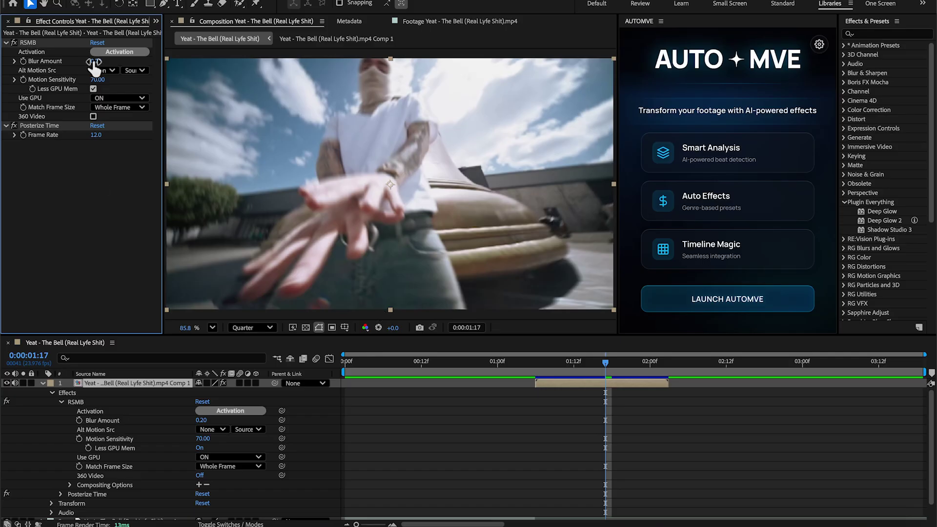
{"action": "key", "text": "space"}
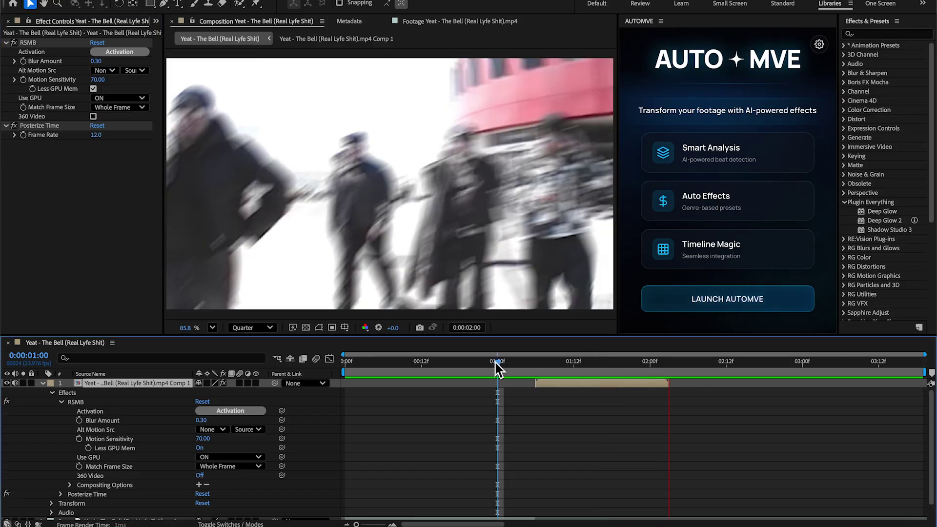
Try a Posterize Time frame rate of 16, then settle on 14, previewing from 1:04.
{"action": "left_click", "coordinate": [96, 135]}
{"action": "type", "text": "1"}
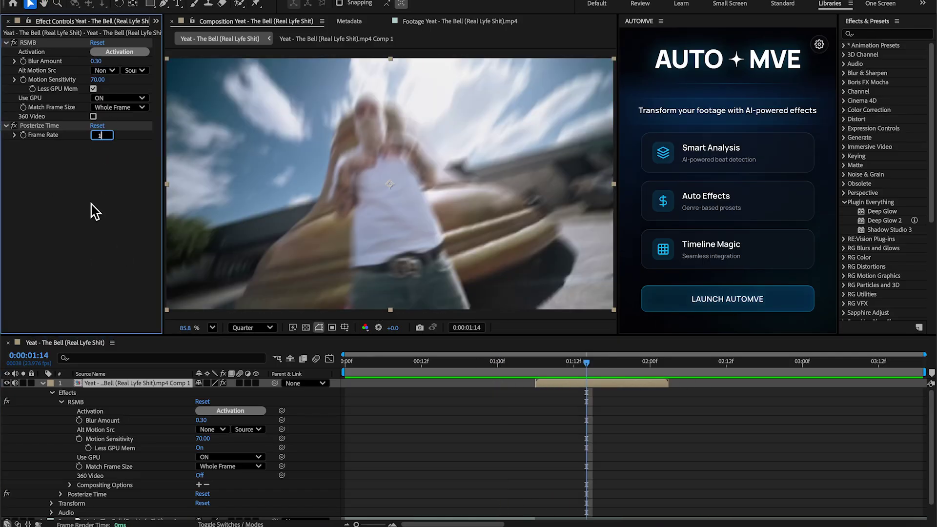
{"action": "type", "text": "6"}
{"action": "key", "text": "Return"}
{"action": "left_click", "coordinate": [522, 362]}
{"action": "key", "text": "space"}
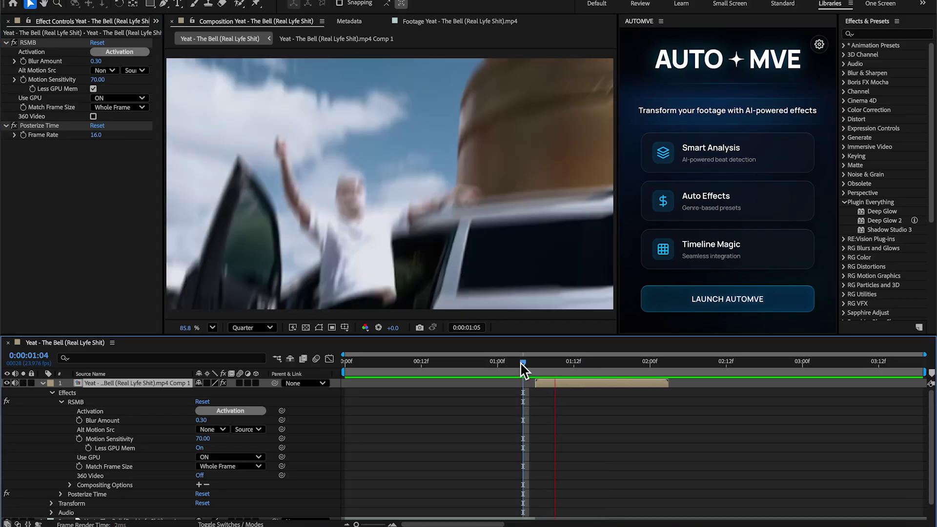
{"action": "left_click", "coordinate": [96, 135]}
{"action": "type", "text": "14"}
{"action": "key", "text": "Return"}
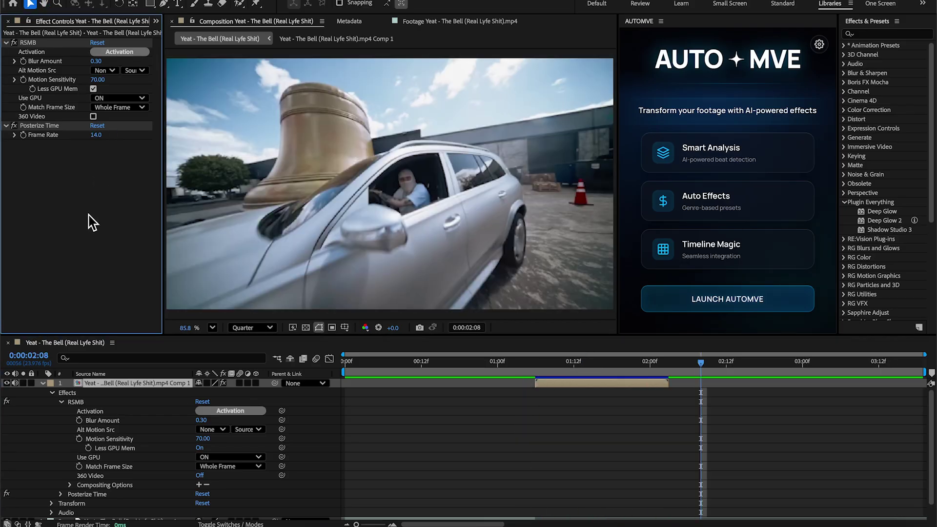
{"action": "left_click", "coordinate": [523, 363]}
{"action": "key", "text": "space"}
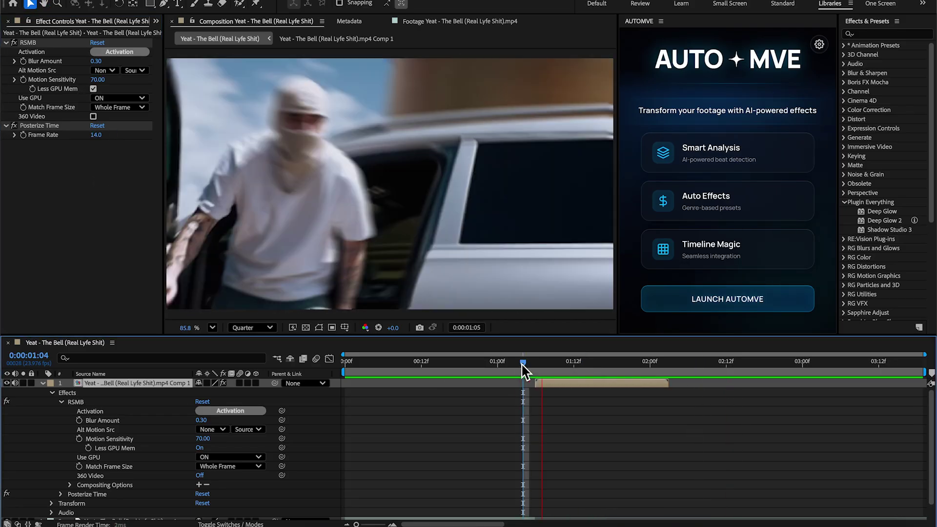
{"action": "left_click", "coordinate": [553, 380]}
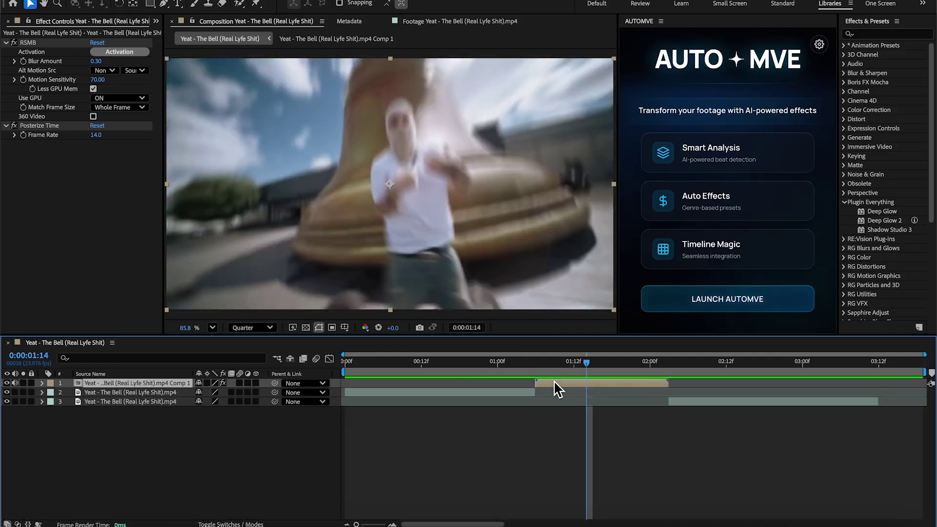
Apply Hue/Saturation to the gap layer and pull saturation down to desaturate it.
{"action": "key", "text": "ctrl+space"}
{"action": "type", "text": "gu"}
{"action": "key", "text": "BackSpace"}
{"action": "key", "text": "BackSpace"}
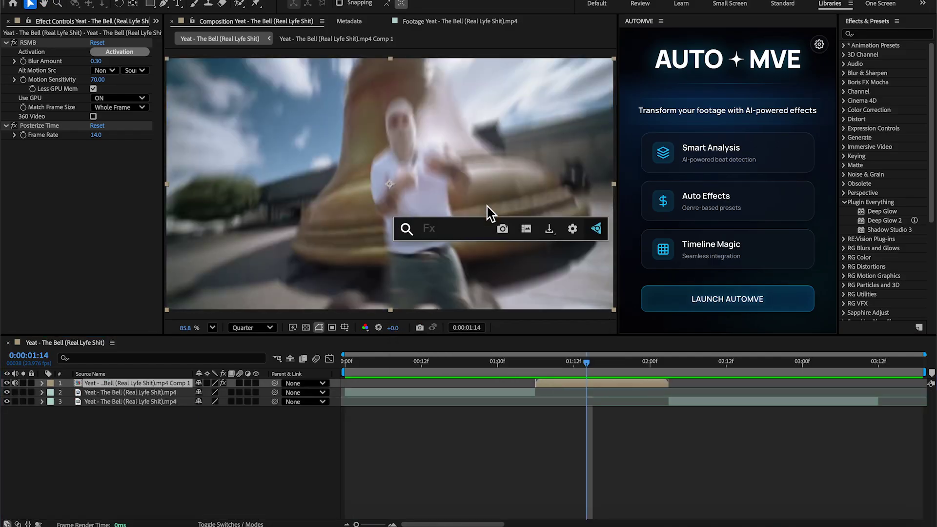
{"action": "type", "text": "hue"}
{"action": "key", "text": "Return"}
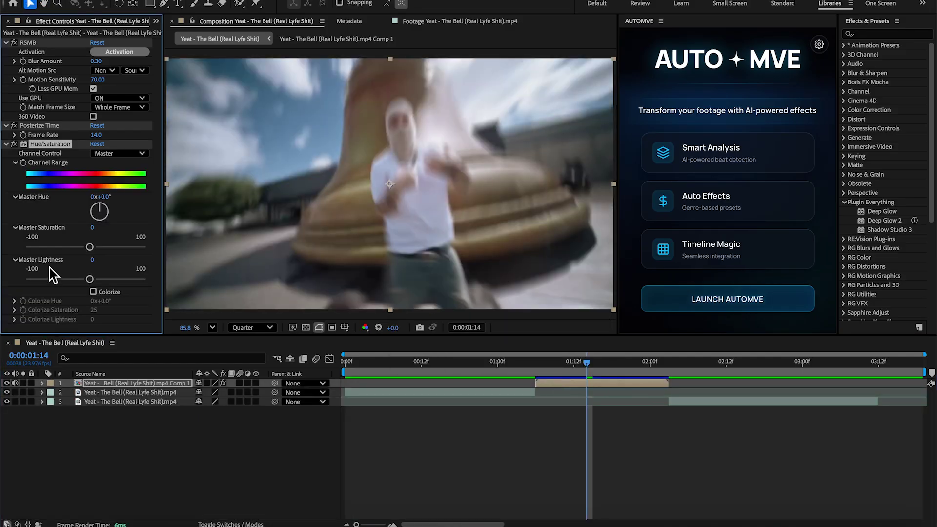
{"action": "left_click_drag", "start_coordinate": [53, 244], "coordinate": [40, 246]}
Apply Curves and bend the RGB curve into an S-curve.
{"action": "key", "text": "ctrl+space"}
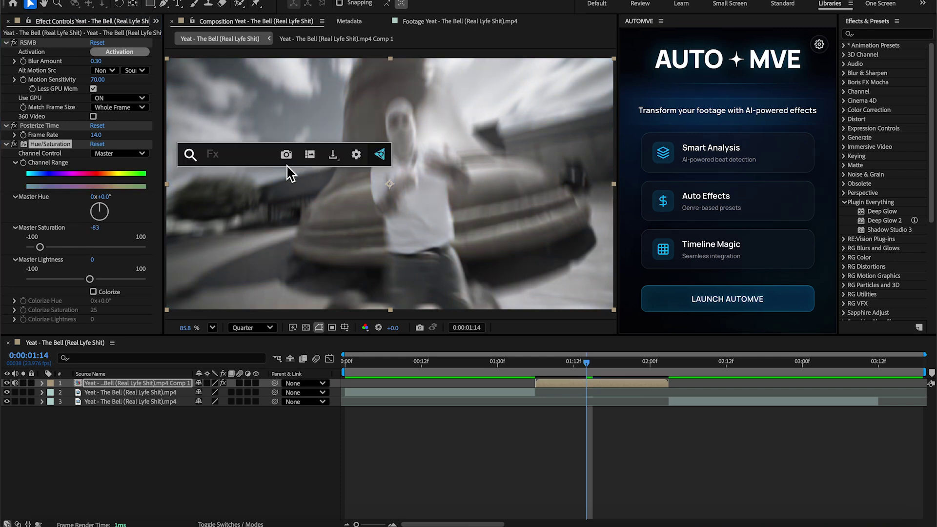
{"action": "type", "text": "curve"}
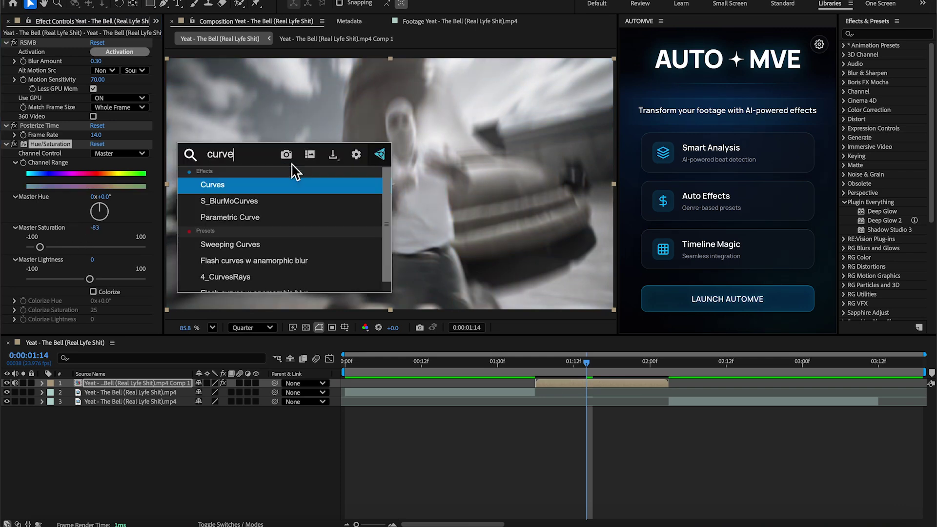
{"action": "key", "text": "Return"}
{"action": "left_click_drag", "start_coordinate": [60, 260], "coordinate": [60, 267]}
{"action": "left_click", "coordinate": [112, 208]}
{"action": "left_click", "coordinate": [118, 128]}
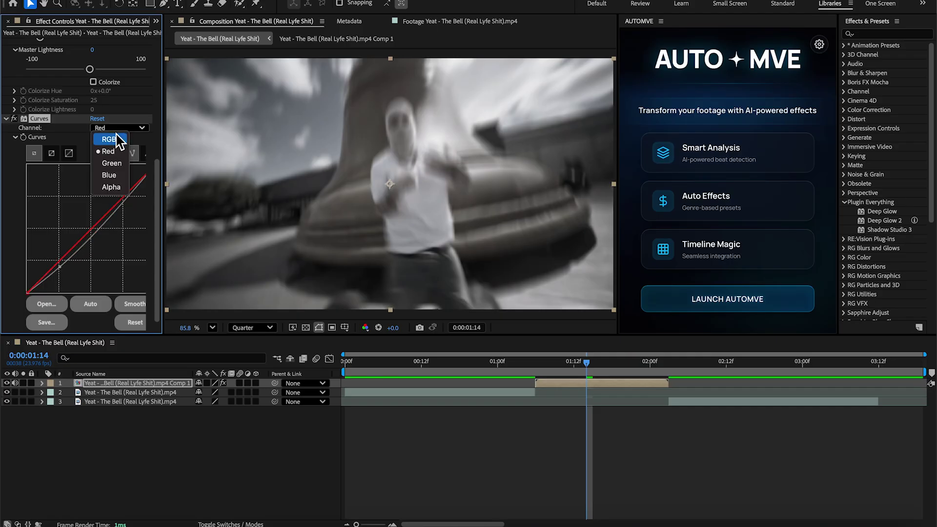
{"action": "mouse_move", "coordinate": [108, 219]}
{"action": "left_mouse_down"}
{"action": "mouse_move", "coordinate": [104, 196]}
{"action": "mouse_move", "coordinate": [104, 209]}
{"action": "left_mouse_up"}
{"action": "left_click", "coordinate": [70, 251]}
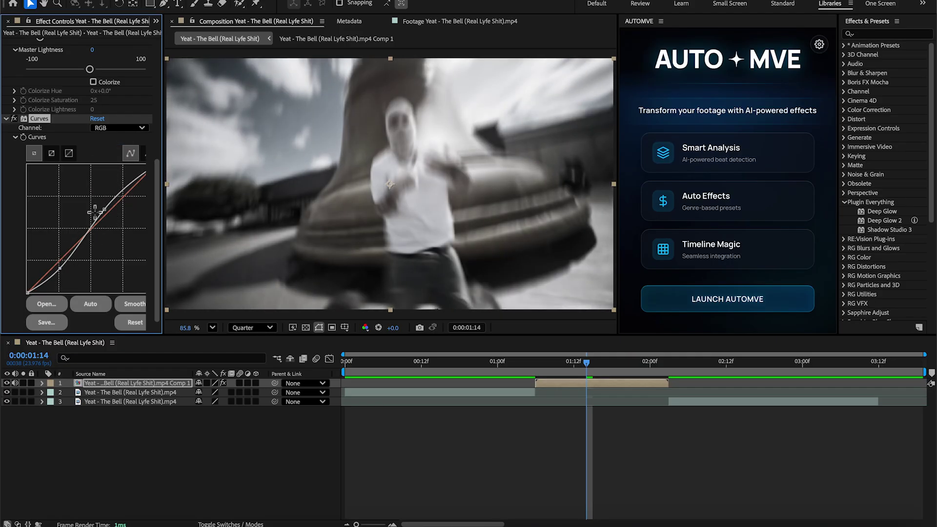
Preview the graded transition, fine-tuning saturation to −64, and replay from 1:04.
{"action": "key", "text": "space"}
{"action": "key", "text": "space"}
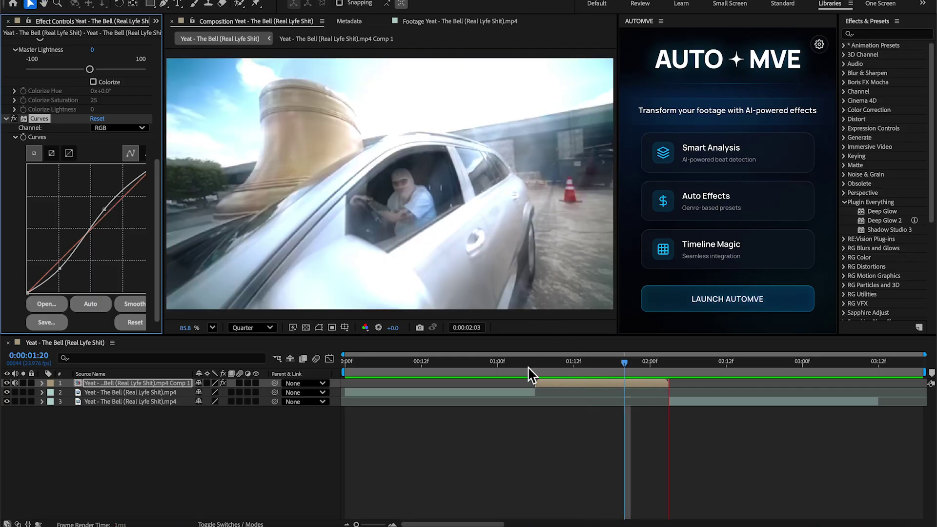
{"action": "key", "text": "space"}
{"action": "left_click", "coordinate": [505, 366]}
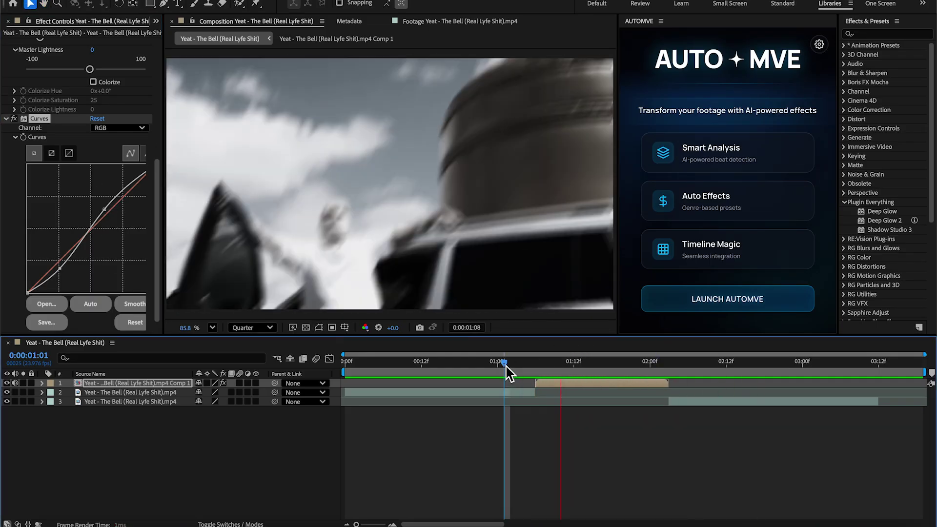
{"action": "key", "text": "space"}
{"action": "scroll", "coordinate": [80, 150], "scroll_direction": "up", "scroll_amount": 6}
{"action": "left_click_drag", "start_coordinate": [40, 248], "coordinate": [47, 250]}
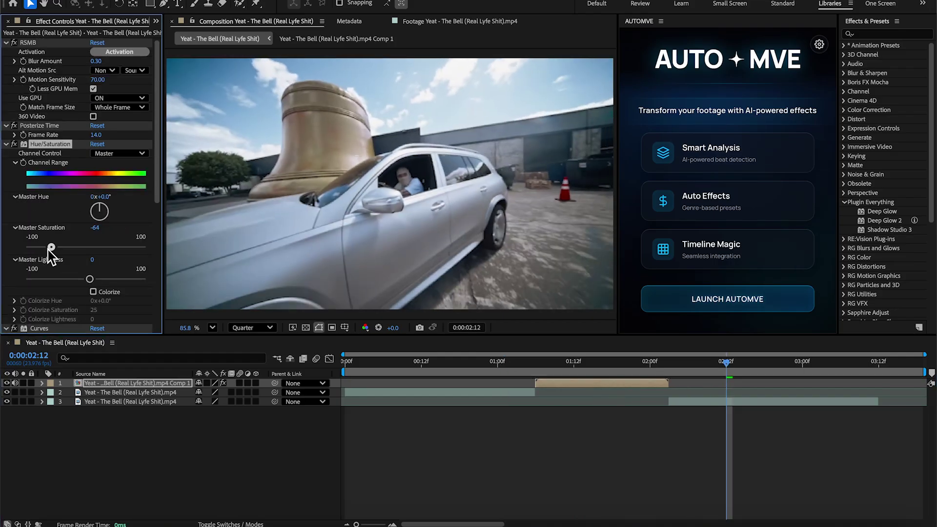
{"action": "left_click", "coordinate": [523, 364]}
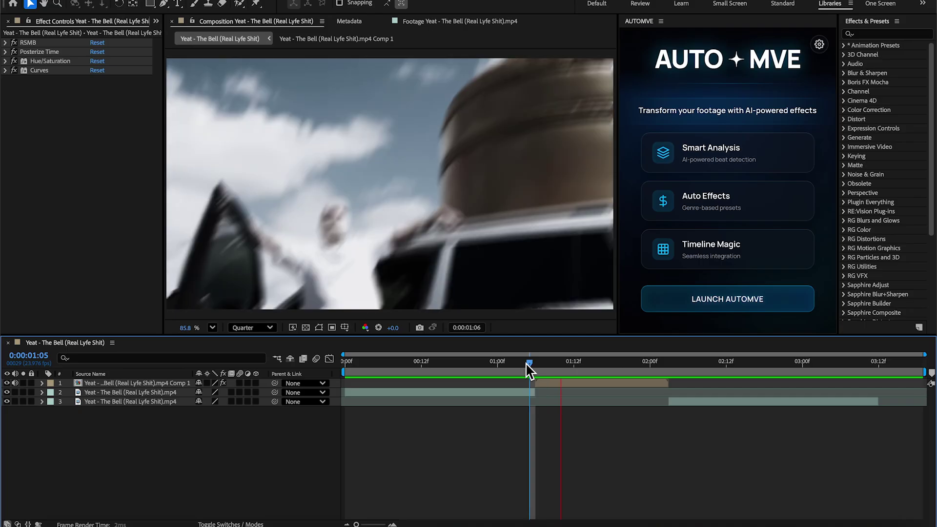
{"action": "key", "text": "space"}
Inspect the precomp, then apply S_TimeWarpRGB to it and preview from 0:00:01:03.
{"action": "double_click", "coordinate": [590, 382]}
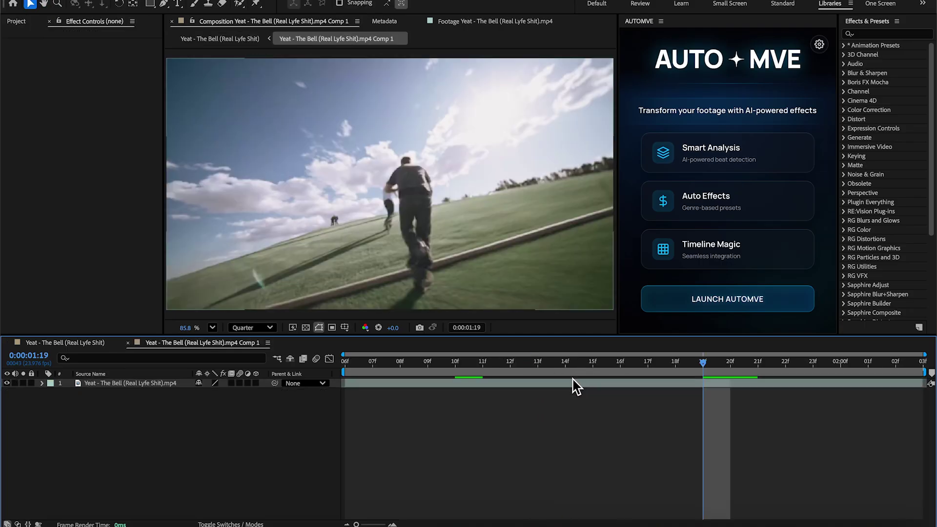
{"action": "left_click", "coordinate": [114, 341]}
{"action": "left_click_drag", "start_coordinate": [542, 365], "coordinate": [586, 372]}
{"action": "key", "text": "ctrl+space"}
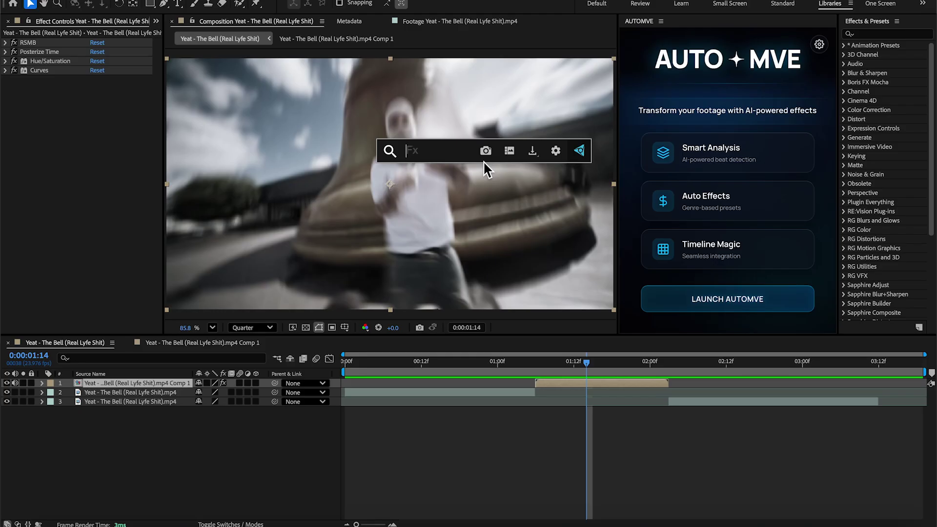
{"action": "type", "text": "timewarp"}
{"action": "key", "text": "ctrl+a"}
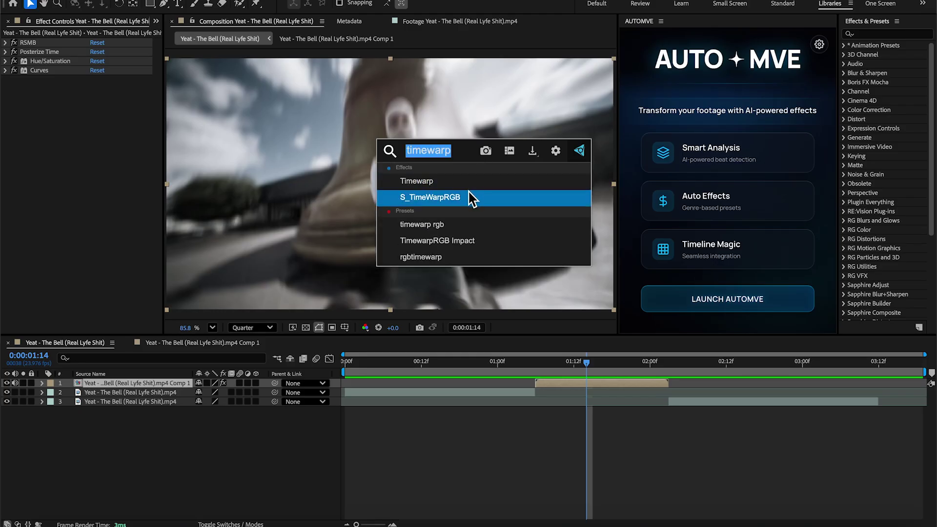
{"action": "left_click", "coordinate": [470, 198]}
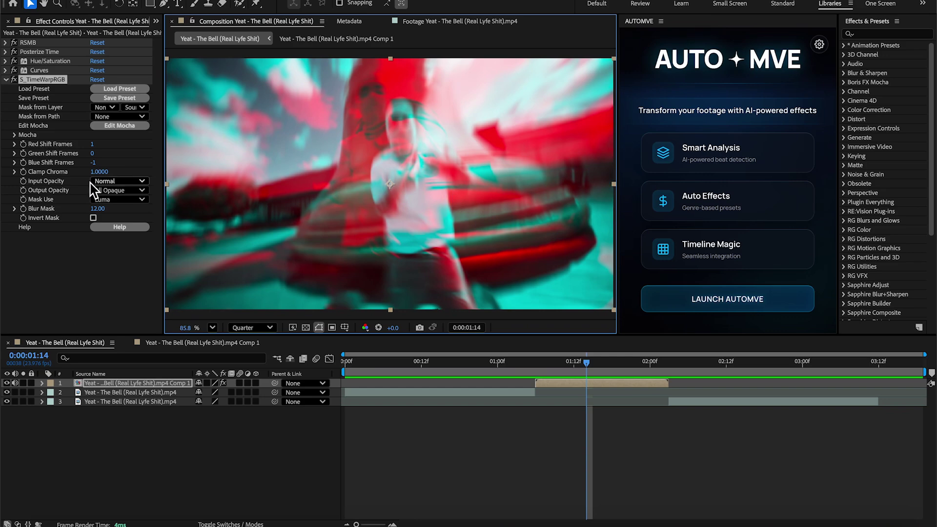
{"action": "left_click", "coordinate": [517, 367]}
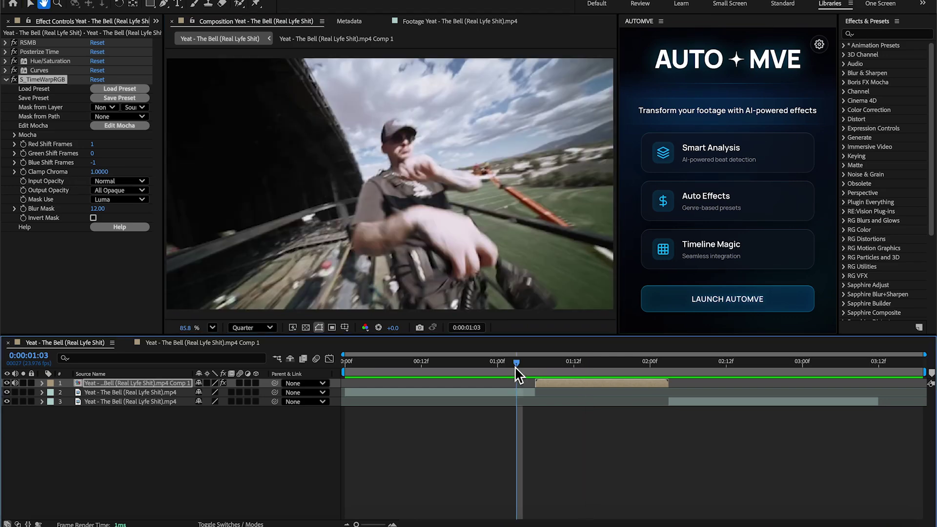
{"action": "key", "text": "space"}
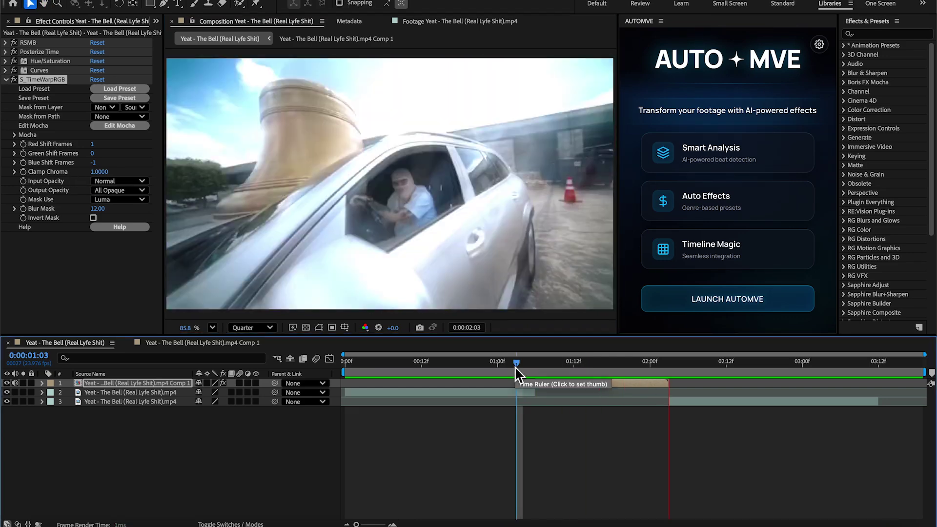
{"action": "key", "text": "space"}
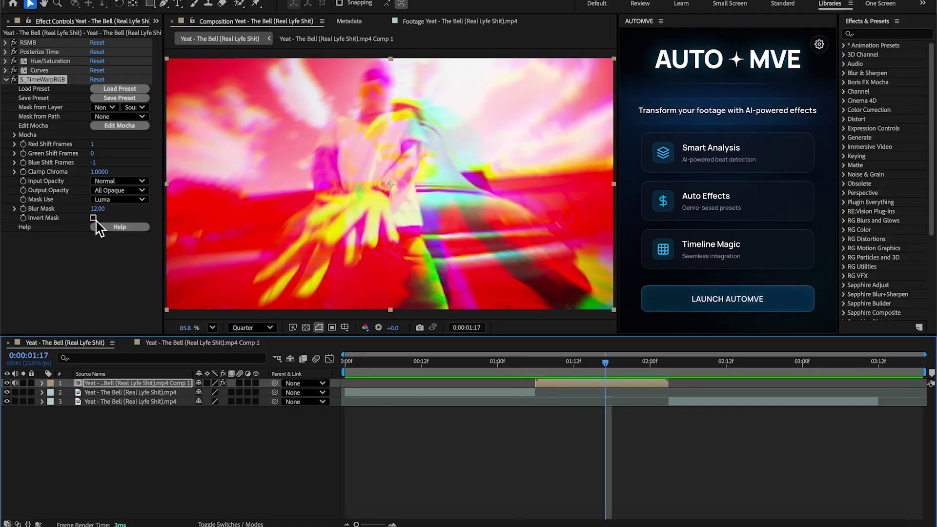
Lower Clamp Chroma to 0.2100 and preview from 0:00:01:05 and 0:00:01:00.
{"action": "left_click_drag", "start_coordinate": [100, 173], "coordinate": [51, 186]}
{"action": "left_click", "coordinate": [530, 372]}
{"action": "key", "text": "space"}
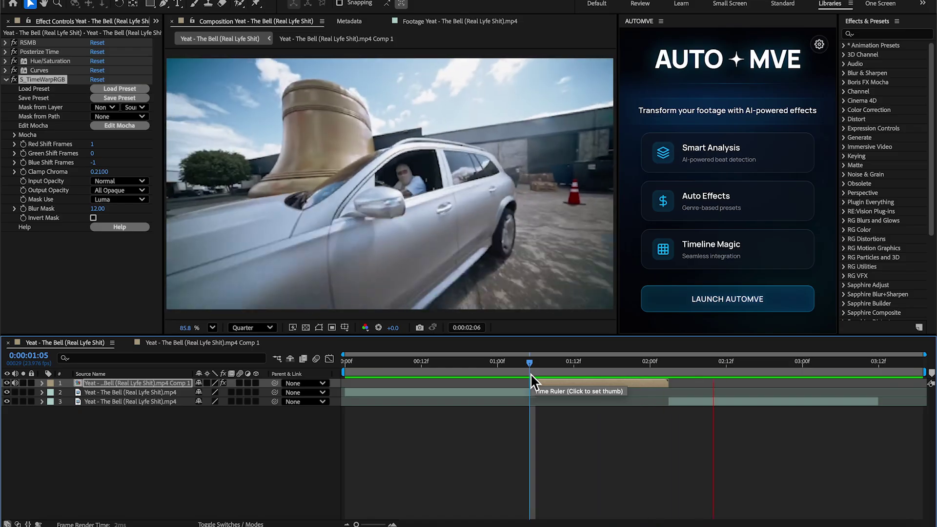
{"action": "key", "text": "ctrl+space"}
{"action": "left_click", "coordinate": [65, 310]}
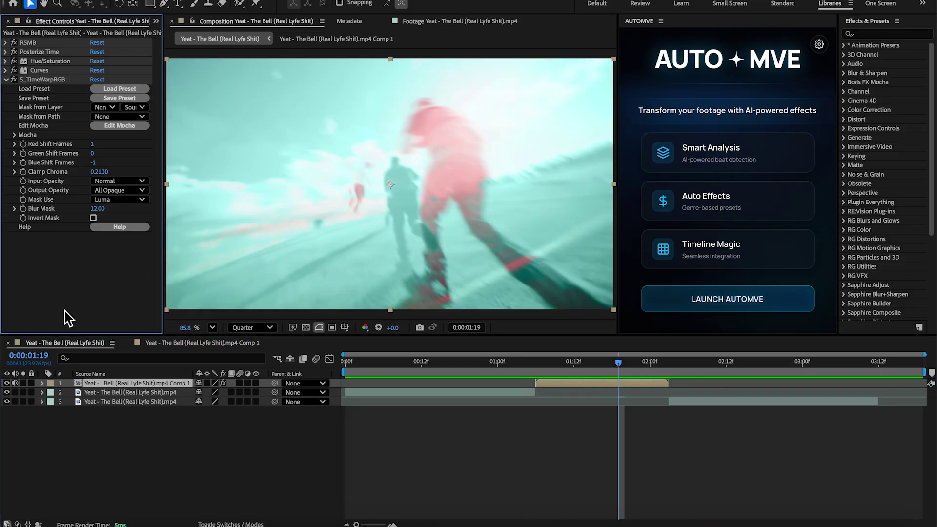
{"action": "left_click_drag", "start_coordinate": [618, 362], "coordinate": [493, 396]}
{"action": "key", "text": "space"}
Apply Optics Compensation with Field Of View 86.6 and reversed lens distortion, previewing it.
{"action": "key", "text": "ctrl+space"}
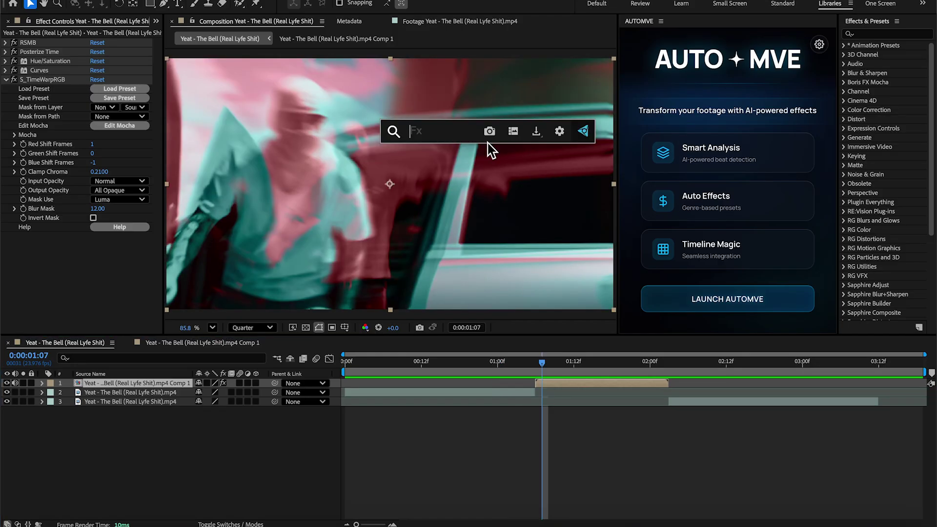
{"action": "type", "text": "optic"}
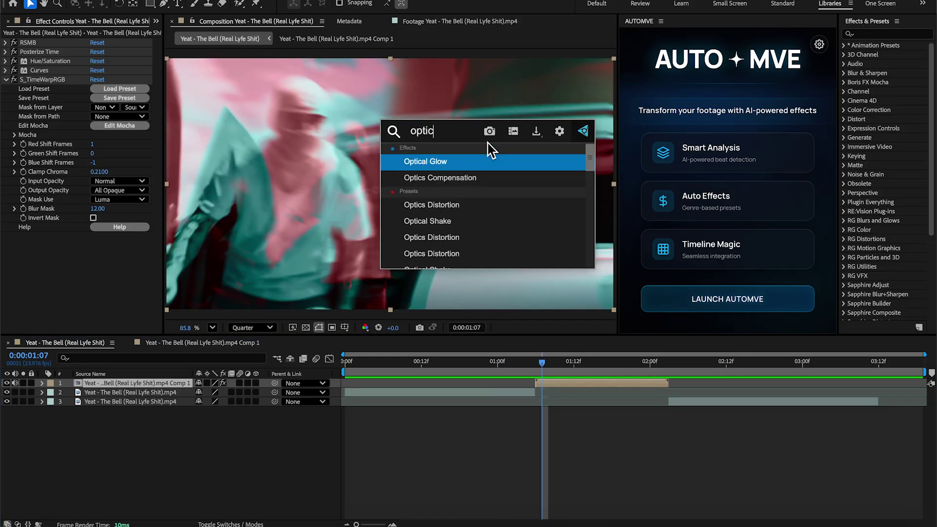
{"action": "left_click", "coordinate": [472, 177]}
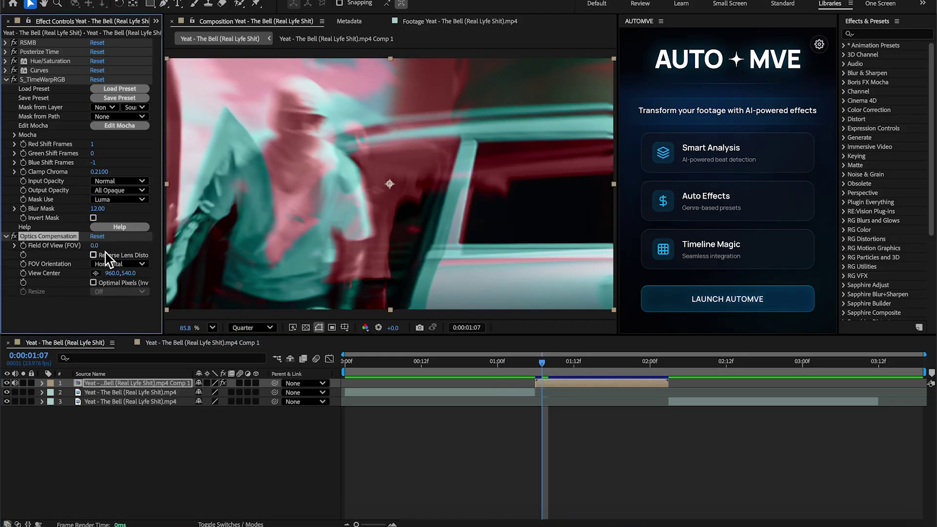
{"action": "left_click_drag", "start_coordinate": [95, 247], "coordinate": [564, 249]}
{"action": "key", "text": "space"}
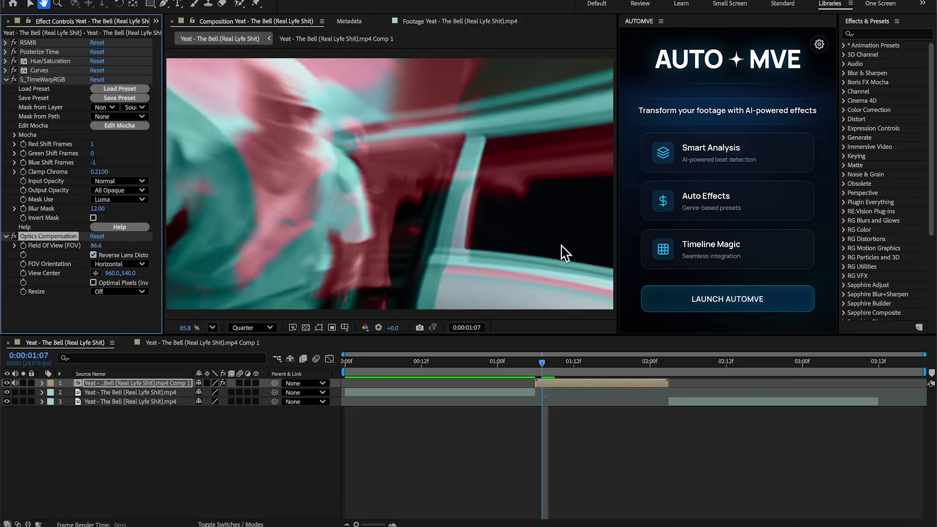
{"action": "left_click", "coordinate": [504, 370]}
{"action": "key", "text": "space"}
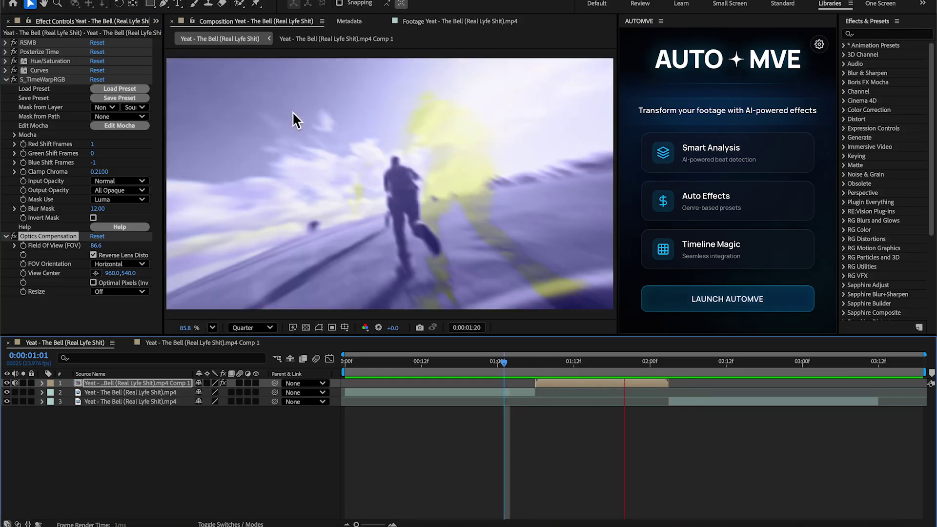
{"action": "key", "text": "space"}
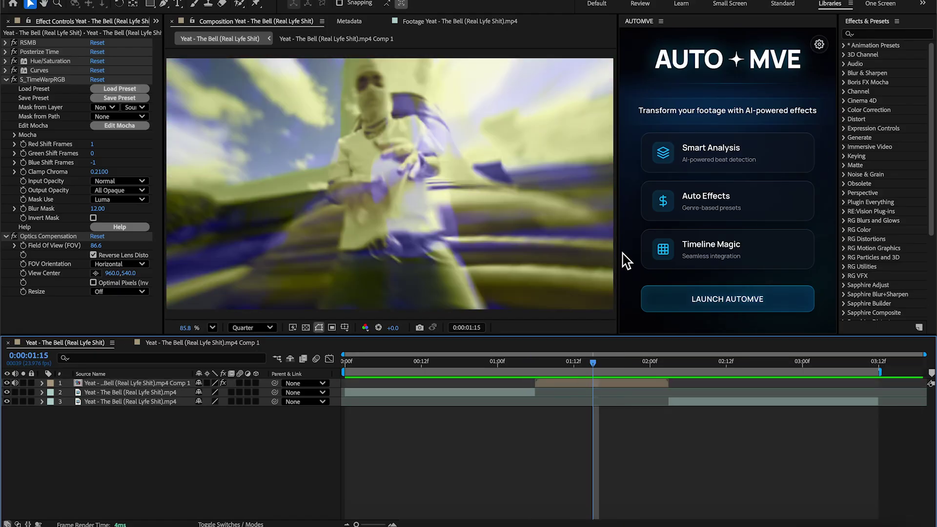
{"action": "left_click", "coordinate": [625, 250]}
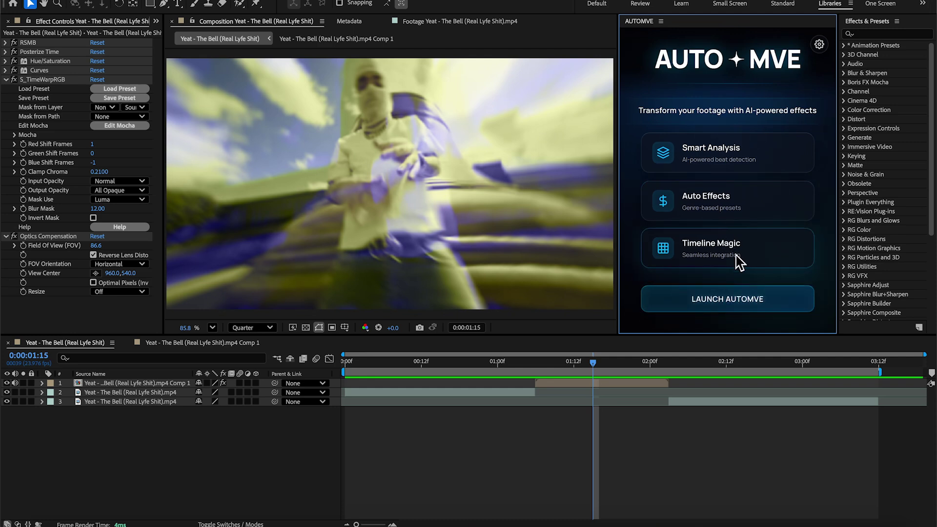
Preview from 0:00:01:00, then add Adjustment Layer 1 to the top of the composition.
{"action": "left_click", "coordinate": [576, 369]}
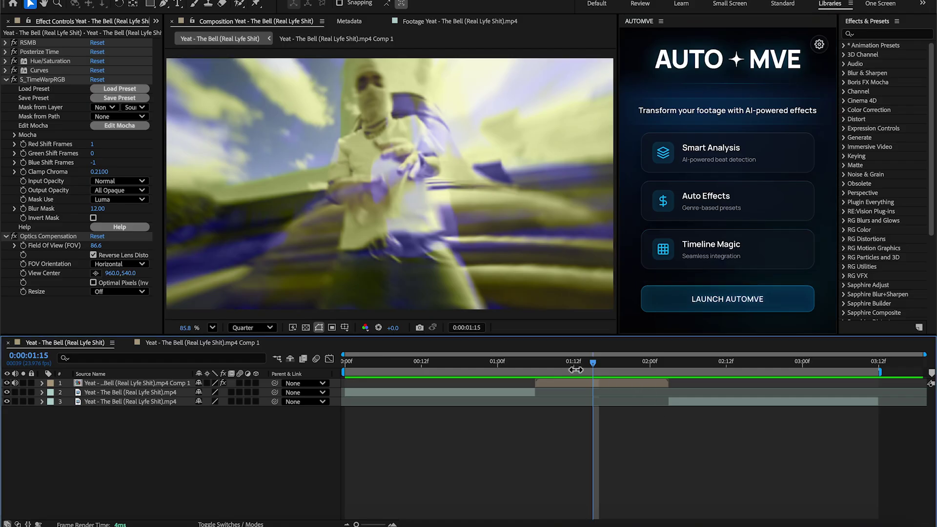
{"action": "left_click", "coordinate": [497, 362]}
{"action": "key", "text": "space"}
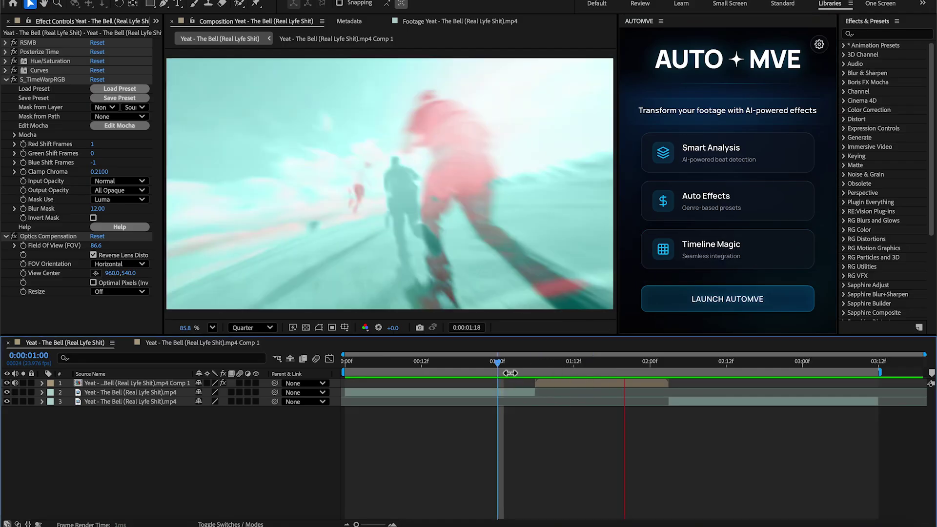
{"action": "right_click", "coordinate": [705, 442]}
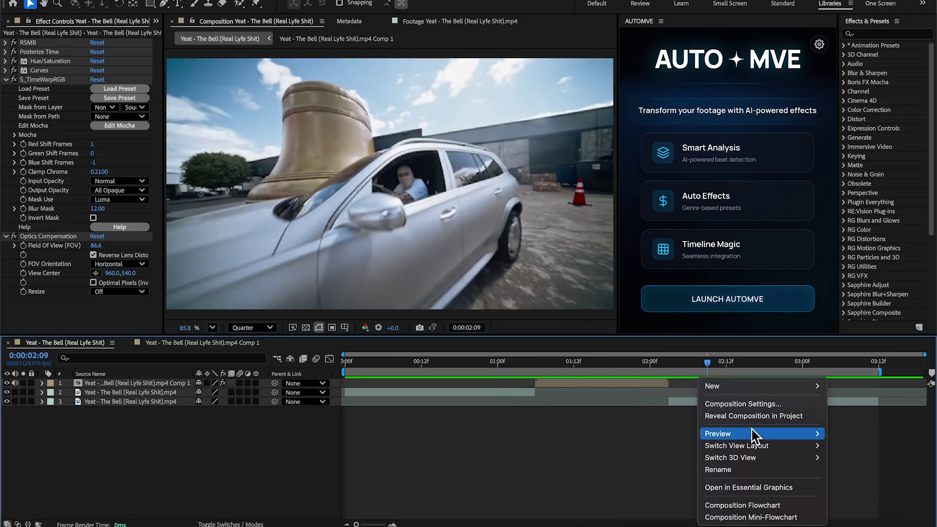
{"action": "mouse_move", "coordinate": [709, 388]}
{"action": "left_click", "coordinate": [677, 442]}
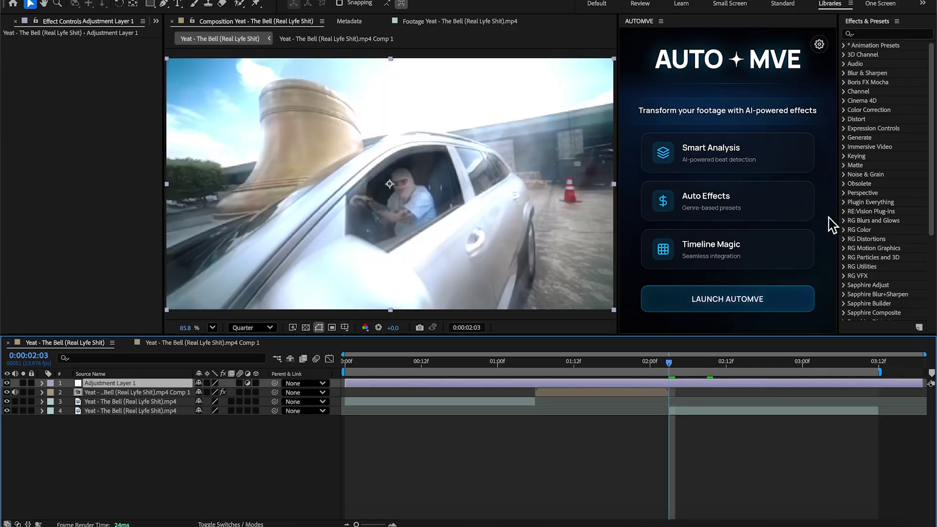
Widen the Effects & Presets panel, browse the user preset folders and close the AUTOMVE panel.
{"action": "left_click_drag", "start_coordinate": [835, 218], "coordinate": [821, 218]}
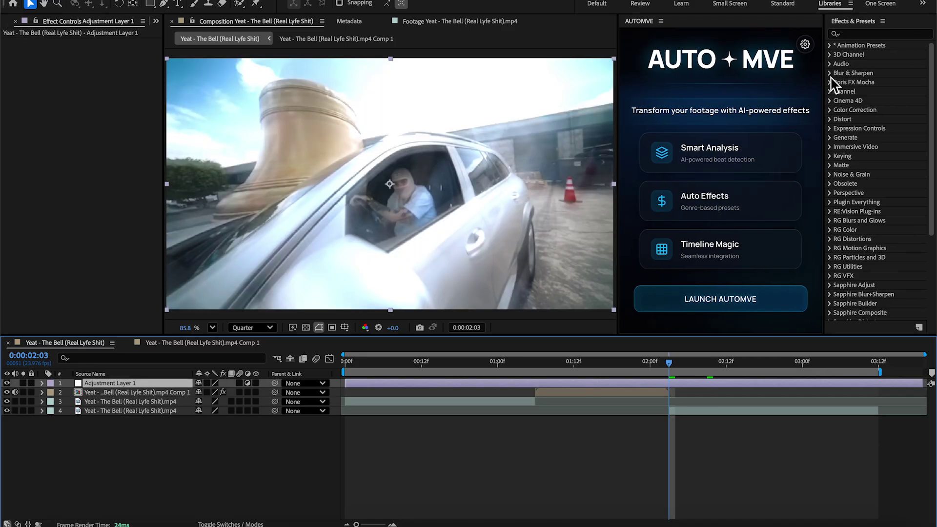
{"action": "left_click", "coordinate": [829, 45]}
{"action": "left_click", "coordinate": [839, 63]}
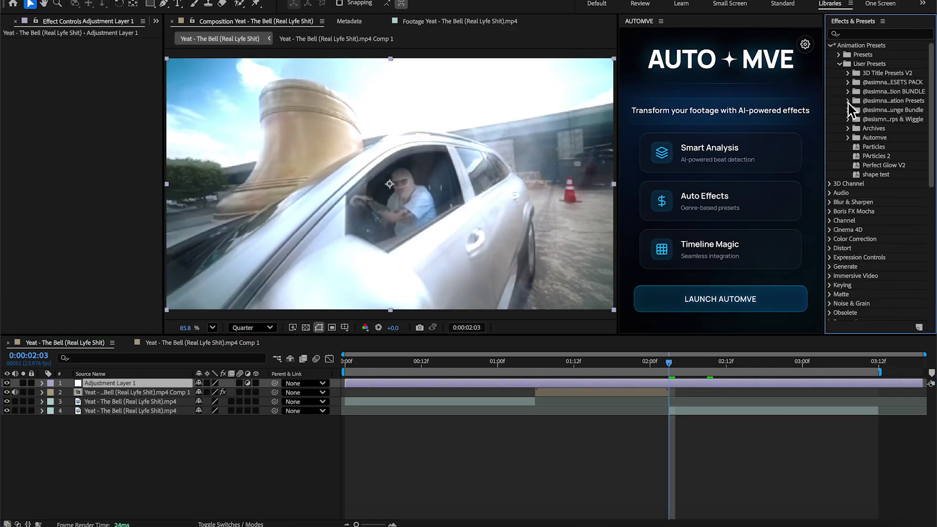
{"action": "left_click", "coordinate": [849, 101]}
{"action": "left_click", "coordinate": [848, 76]}
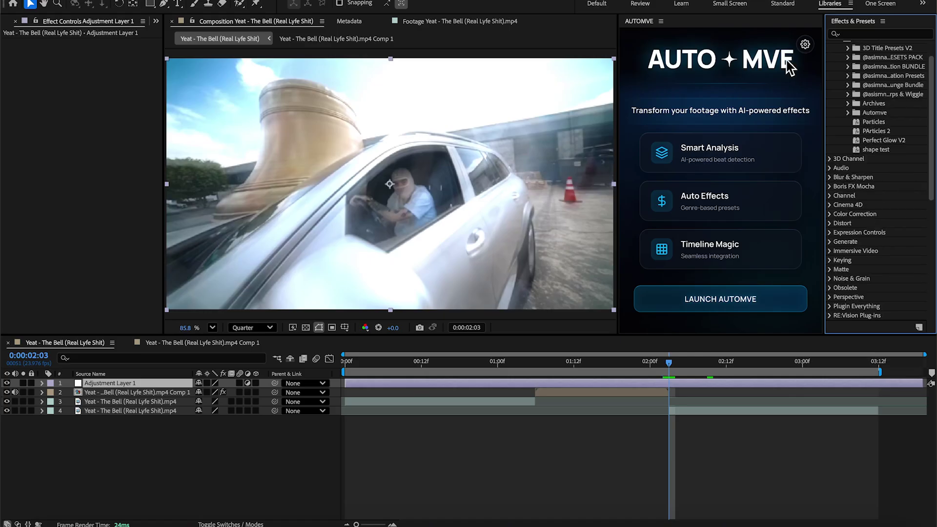
{"action": "left_click", "coordinate": [660, 21]}
{"action": "left_click", "coordinate": [671, 32]}
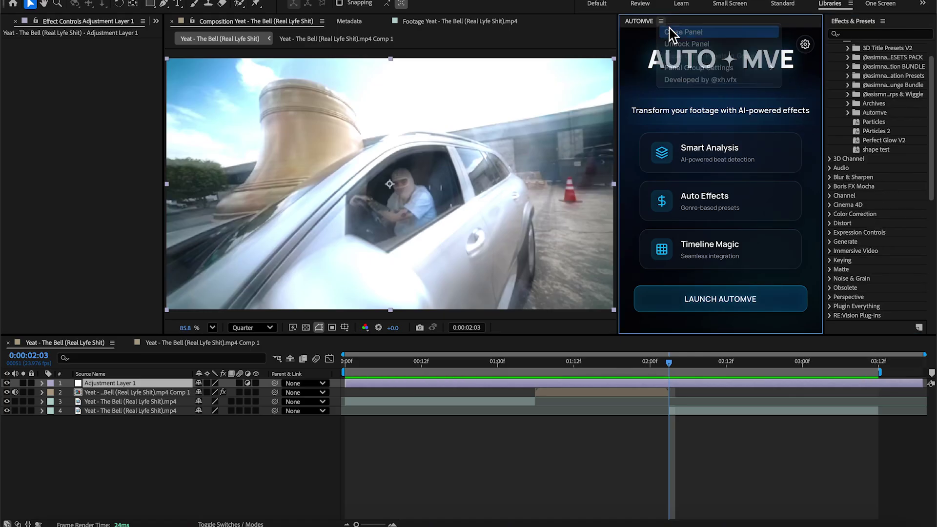
Open the Essential Effects & Transition BUNDLE's Transition V2 collection and apply Hotspot v2 to Adjustment Layer 1.
{"action": "left_click_drag", "start_coordinate": [821, 98], "coordinate": [722, 96]}
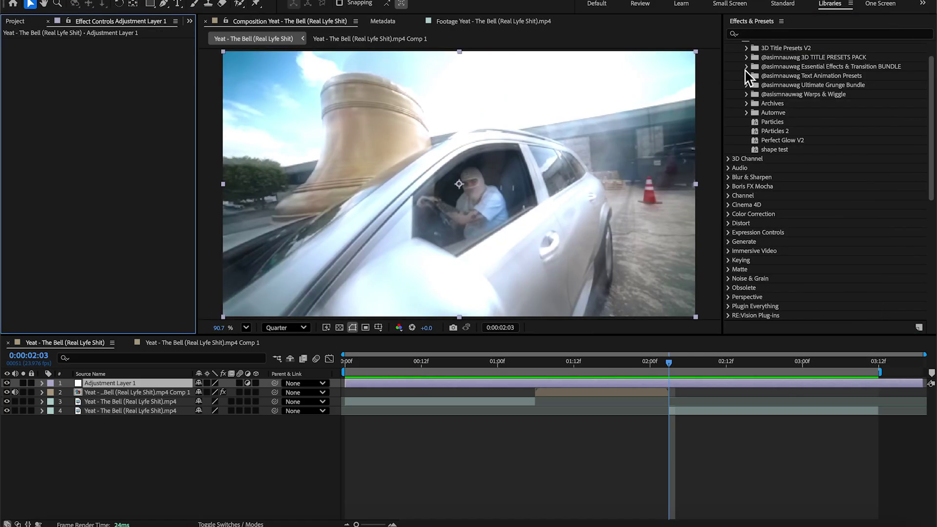
{"action": "left_click", "coordinate": [746, 67]}
{"action": "left_click", "coordinate": [756, 82]}
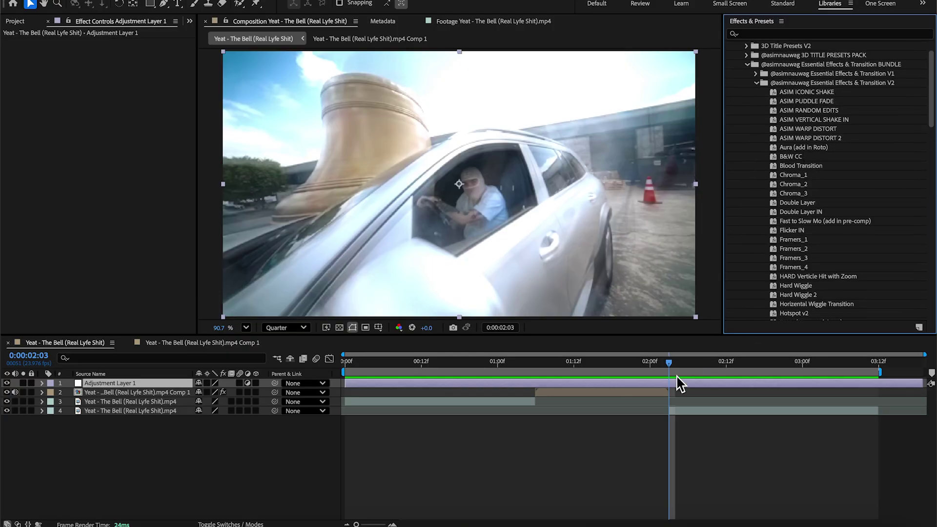
{"action": "scroll", "coordinate": [846, 181], "scroll_direction": "down", "scroll_amount": 8}
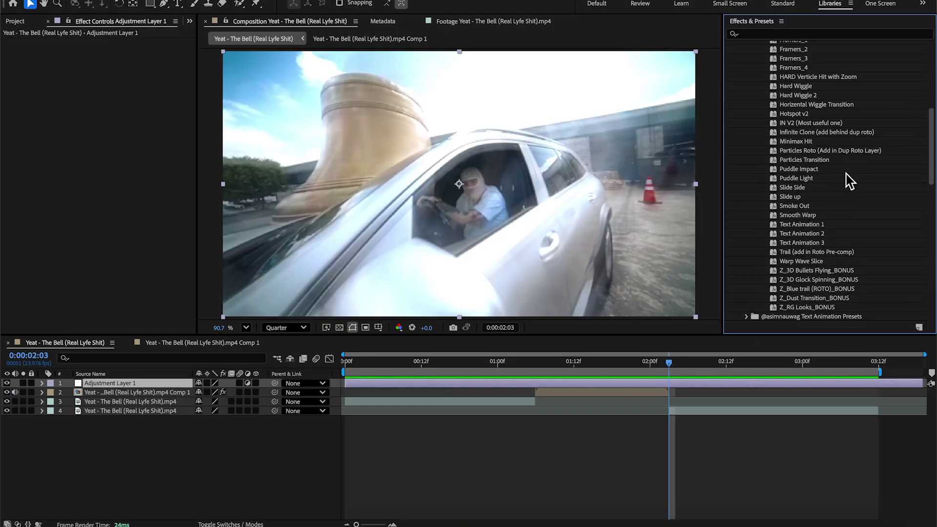
{"action": "scroll", "coordinate": [845, 179], "scroll_direction": "up", "scroll_amount": 1}
{"action": "scroll", "coordinate": [843, 166], "scroll_direction": "up", "scroll_amount": 4}
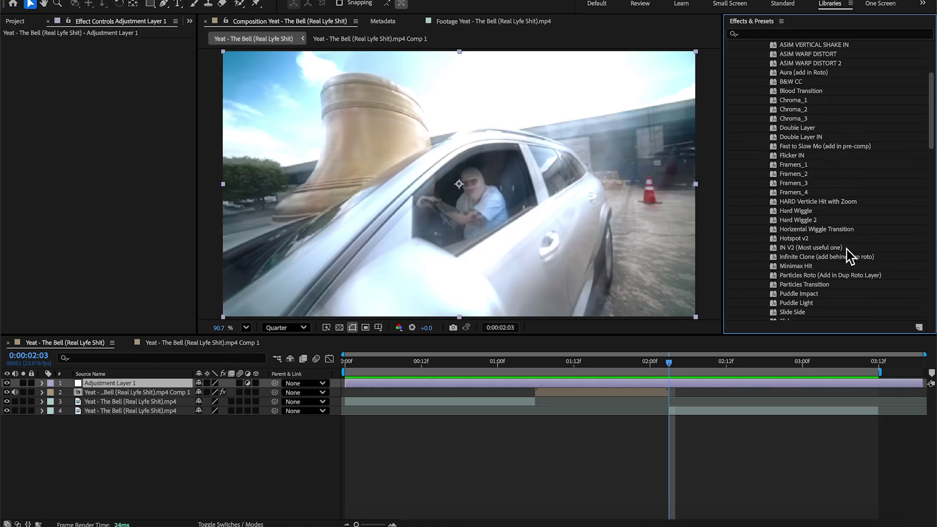
{"action": "scroll", "coordinate": [834, 242], "scroll_direction": "up", "scroll_amount": 1}
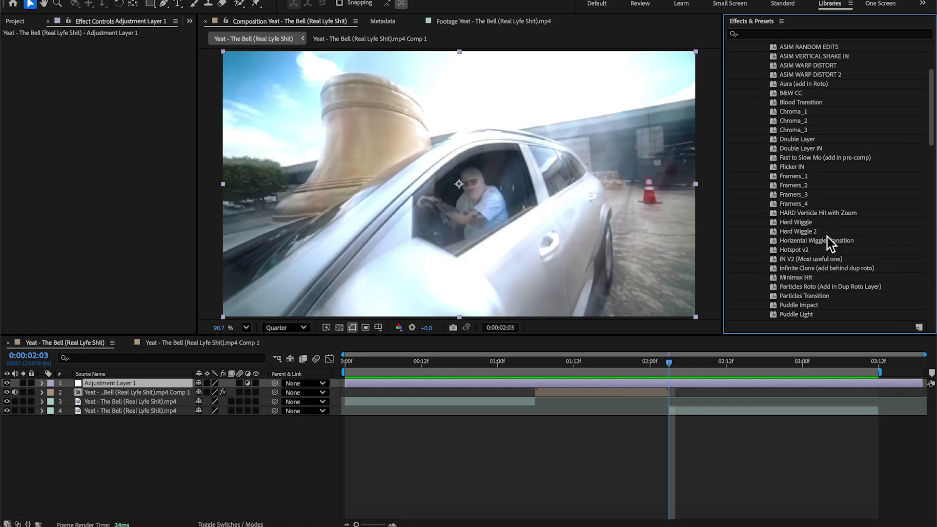
{"action": "scroll", "coordinate": [829, 241], "scroll_direction": "up", "scroll_amount": 2}
{"action": "scroll", "coordinate": [829, 241], "scroll_direction": "down", "scroll_amount": 3}
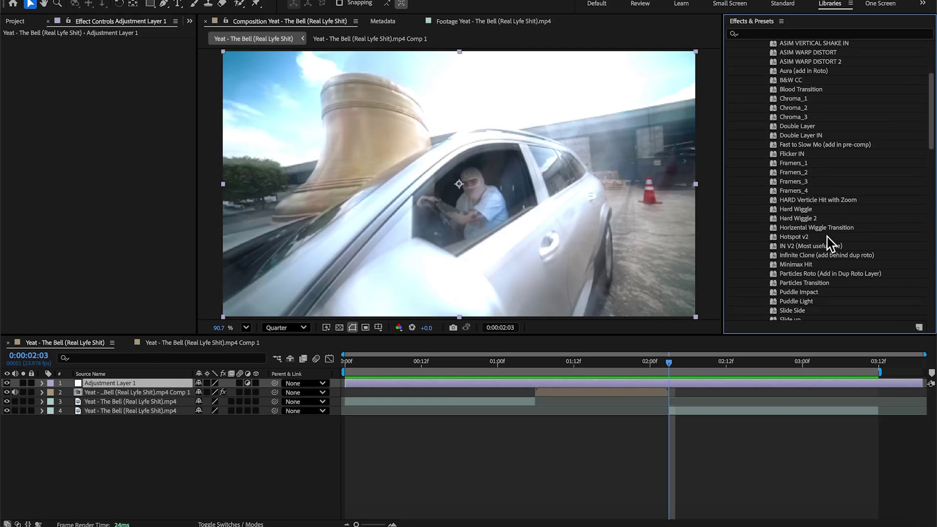
{"action": "scroll", "coordinate": [829, 241], "scroll_direction": "down", "scroll_amount": 3}
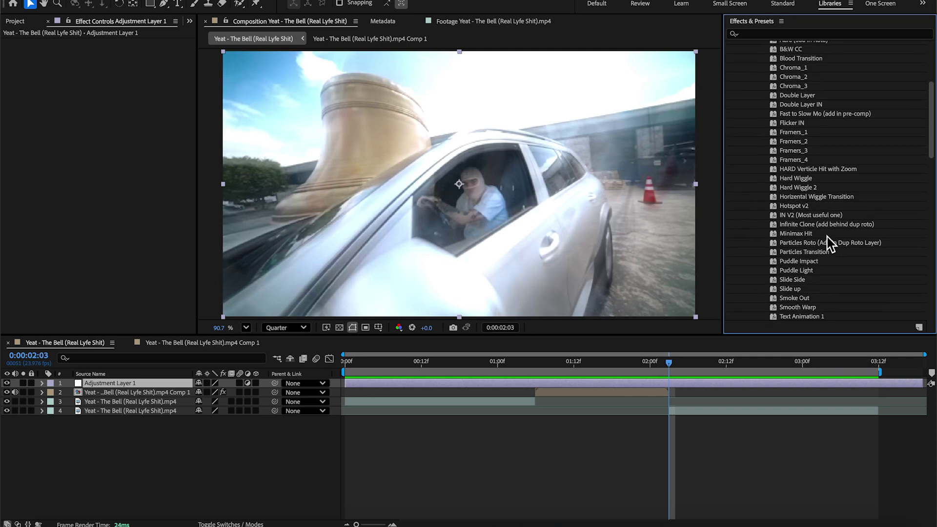
{"action": "double_click", "coordinate": [792, 205]}
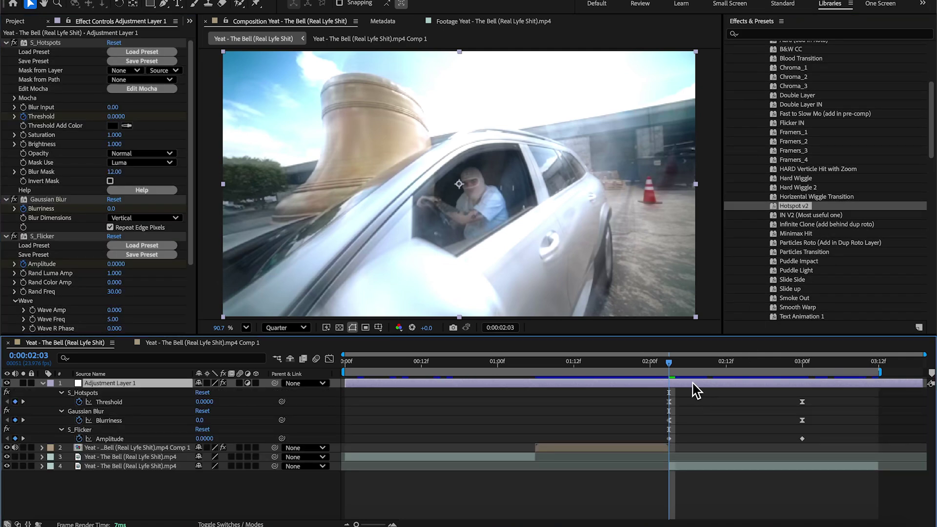
Shift Adjustment Layer 1 earlier to match the gap and extend it to the comp end.
{"action": "left_click_drag", "start_coordinate": [590, 390], "coordinate": [560, 392]}
{"action": "key", "text": "space"}
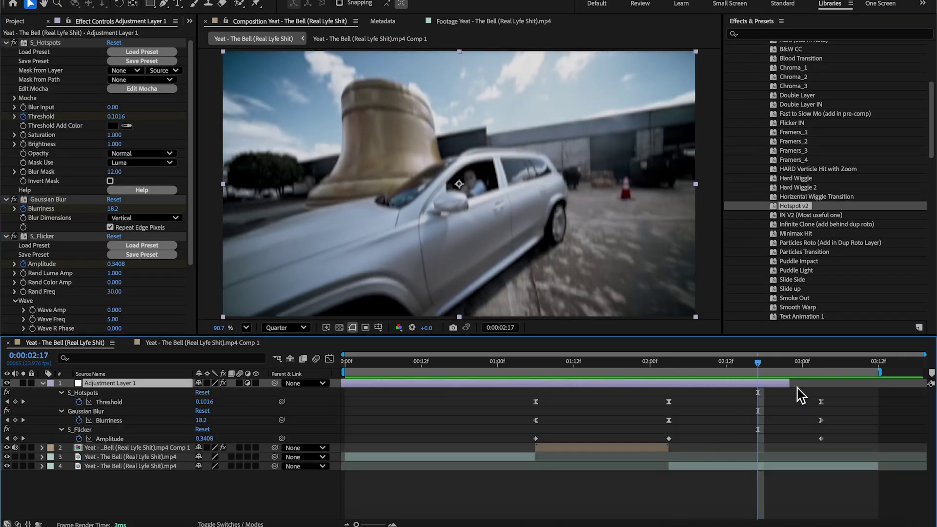
{"action": "left_click_drag", "start_coordinate": [793, 384], "coordinate": [926, 384]}
{"action": "left_click_drag", "start_coordinate": [566, 363], "coordinate": [593, 363]}
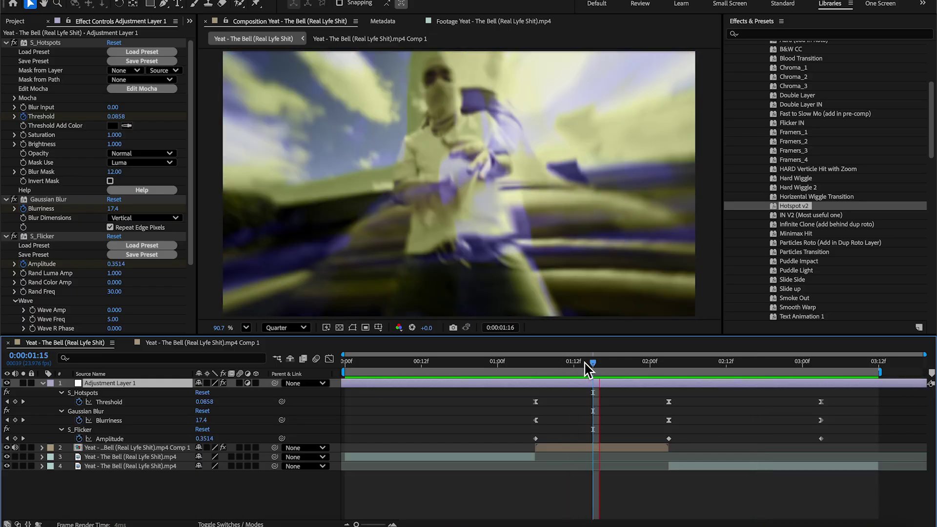
Move the effects' opening keyframes later, toward the cut around 0:00:01:10–1:14.
{"action": "left_click", "coordinate": [543, 362]}
{"action": "key", "text": "space"}
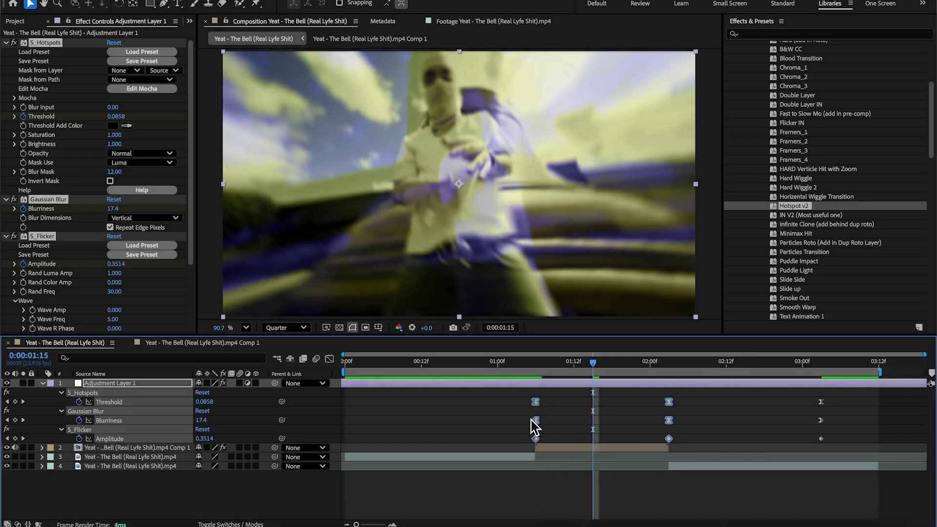
{"action": "left_click_drag", "start_coordinate": [578, 420], "coordinate": [579, 421]}
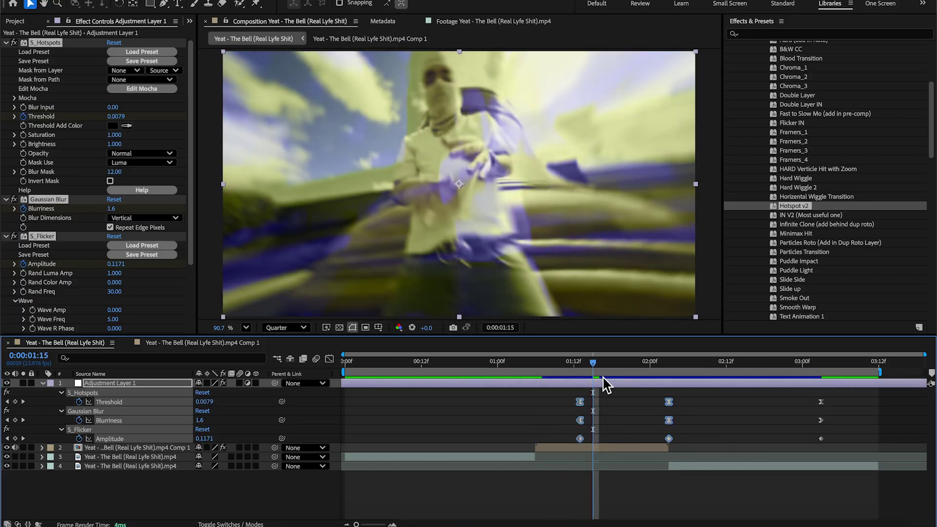
{"action": "left_click_drag", "start_coordinate": [595, 360], "coordinate": [643, 366]}
Lower the peak Gaussian Blur Blurriness at 0:00:02:03 to 80.8 and preview the transition.
{"action": "left_click_drag", "start_coordinate": [682, 388], "coordinate": [550, 407]}
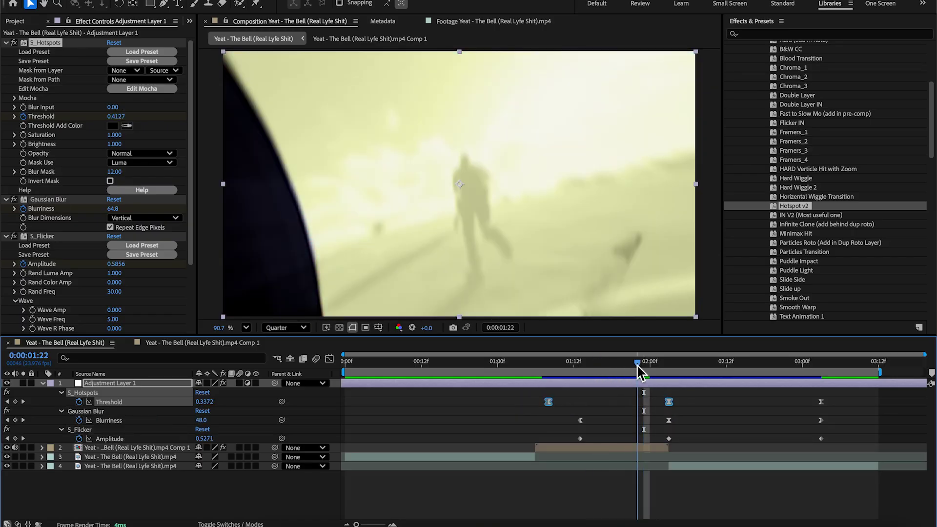
{"action": "key", "text": "k"}
{"action": "left_click_drag", "start_coordinate": [202, 420], "coordinate": [56, 439]}
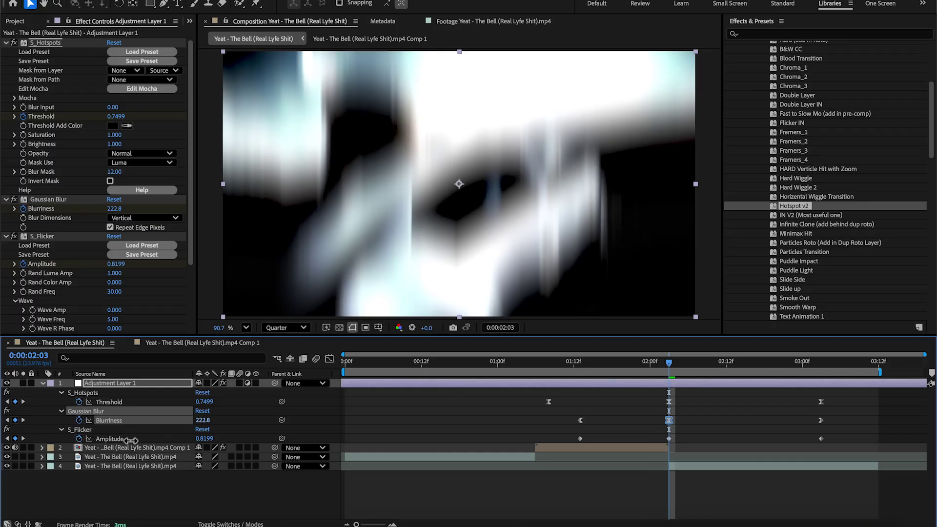
{"action": "key", "text": "space"}
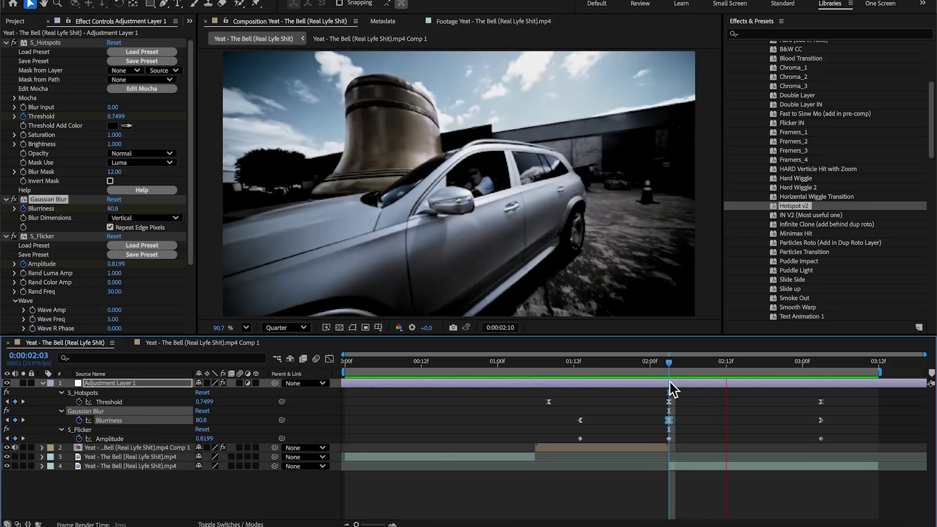
{"action": "right_click", "coordinate": [491, 402]}
Add Adjustment Layer 2 with the Framers_3 preset and reveal its keyframed properties.
{"action": "mouse_move", "coordinate": [509, 384]}
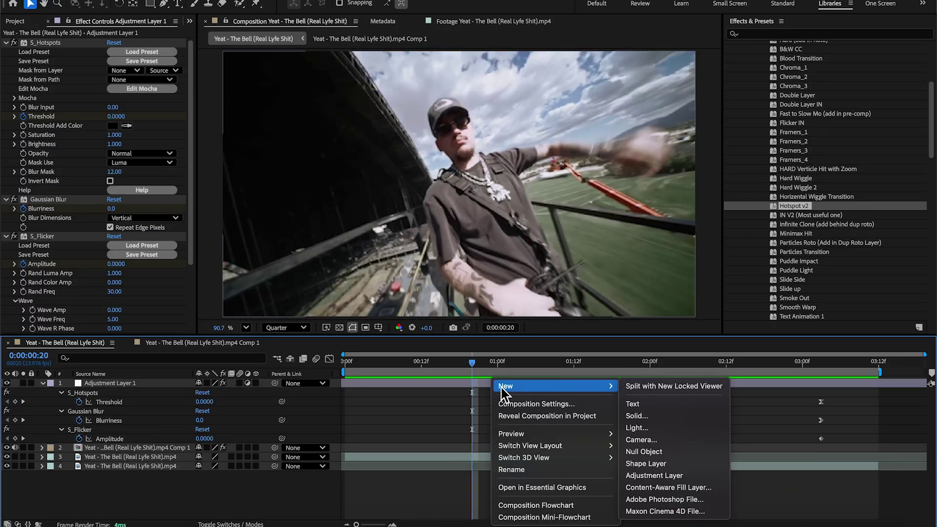
{"action": "left_click", "coordinate": [639, 474]}
{"action": "left_click", "coordinate": [774, 142]}
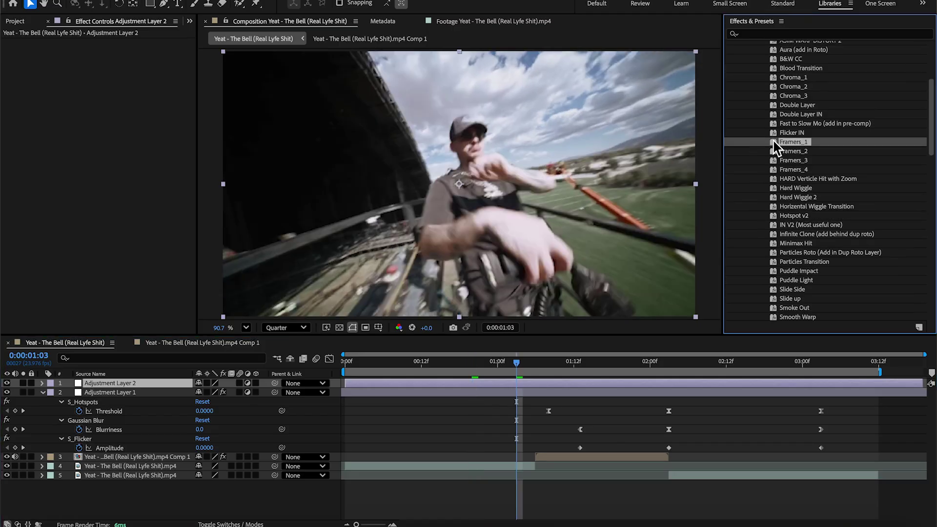
{"action": "double_click", "coordinate": [776, 160]}
{"action": "key", "text": "u"}
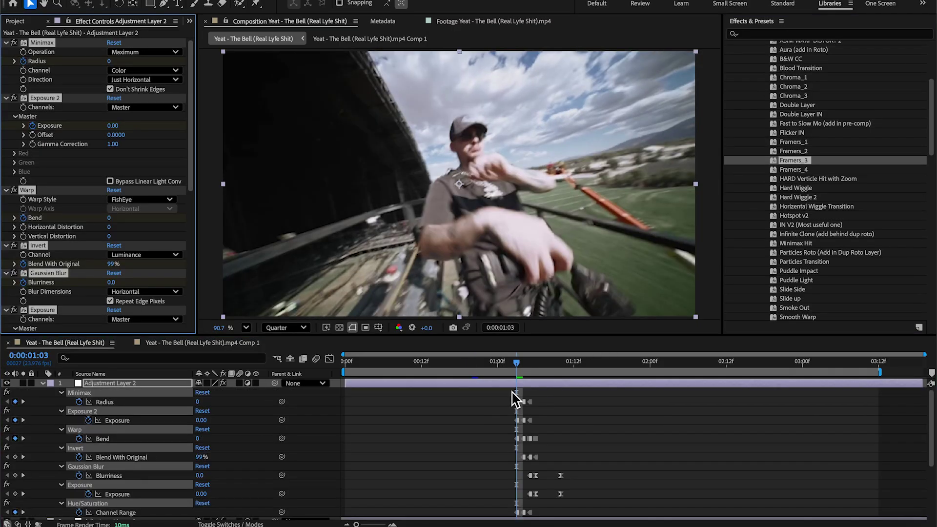
Preview the Framers_3 transition from 0:00:00:21, then collapse all layers' properties.
{"action": "scroll", "coordinate": [525, 390], "scroll_direction": "down", "scroll_amount": 5}
{"action": "left_click_drag", "start_coordinate": [531, 361], "coordinate": [533, 361]}
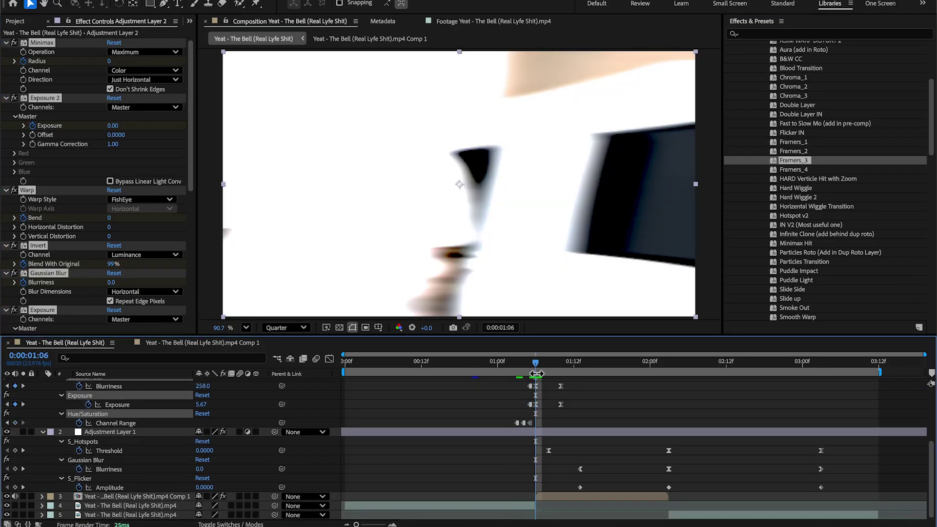
{"action": "scroll", "coordinate": [535, 414], "scroll_direction": "up", "scroll_amount": 5}
{"action": "left_click", "coordinate": [490, 365]}
{"action": "key", "text": "space"}
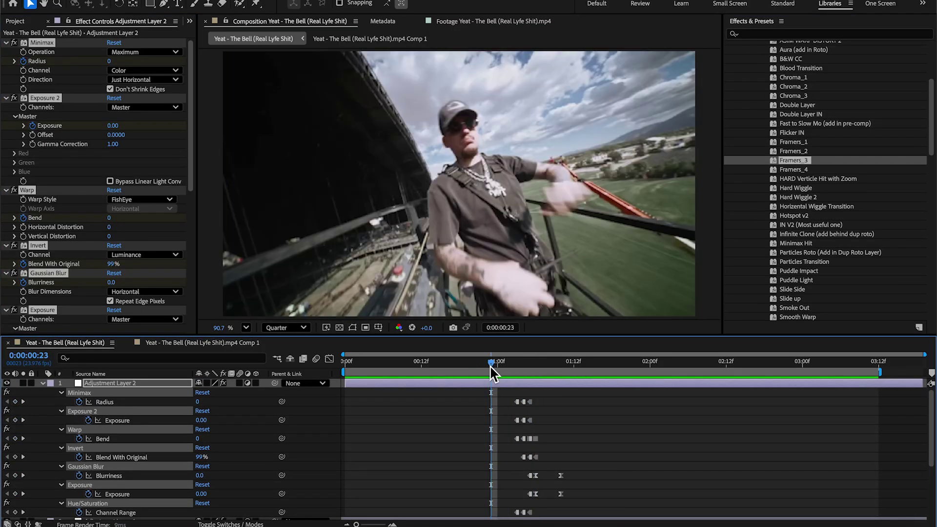
{"action": "mouse_move", "coordinate": [490, 365]}
{"action": "left_mouse_down"}
{"action": "mouse_move", "coordinate": [528, 376]}
{"action": "mouse_move", "coordinate": [522, 366]}
{"action": "mouse_move", "coordinate": [491, 364]}
{"action": "left_mouse_up"}
{"action": "key", "text": "space"}
{"action": "left_click", "coordinate": [479, 364]}
{"action": "key", "text": "space"}
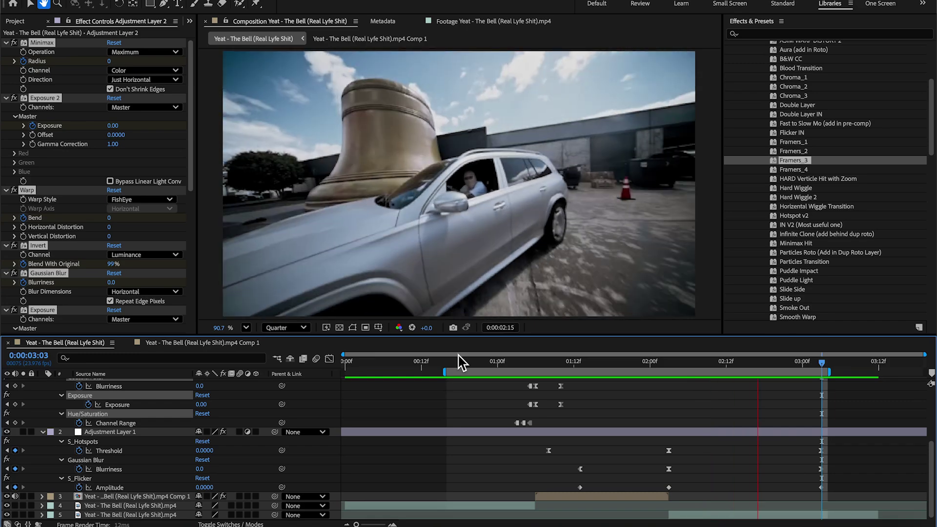
{"action": "key", "text": "super+a"}
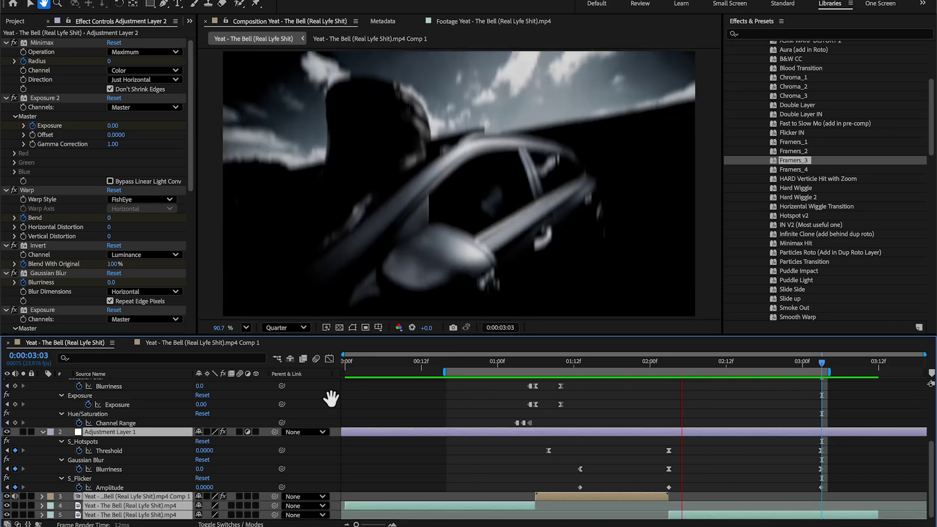
{"action": "key", "text": "v"}
{"action": "left_click", "coordinate": [43, 432]}
Delete the Hotspot adjustment layer and put the playhead at the 0:00:02:03 cut.
{"action": "left_click", "coordinate": [562, 468]}
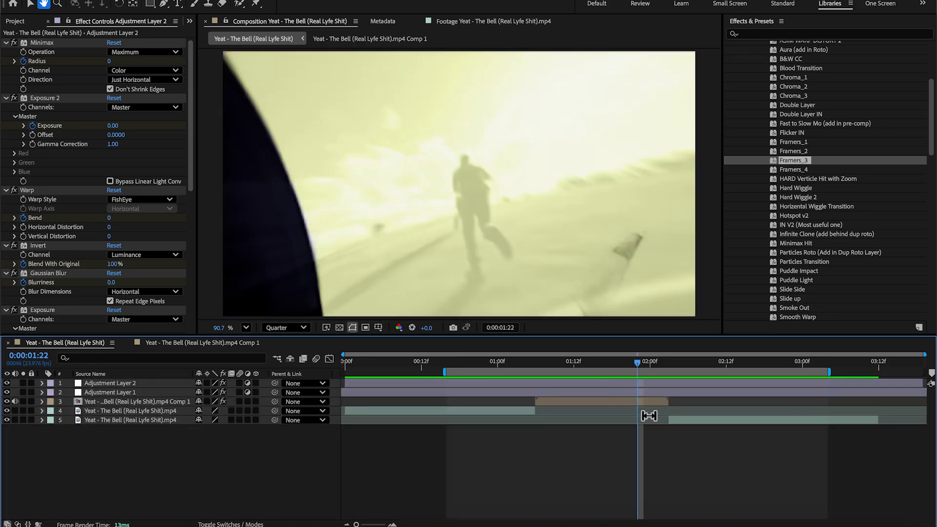
{"action": "left_click", "coordinate": [646, 393]}
{"action": "key", "text": "Delete"}
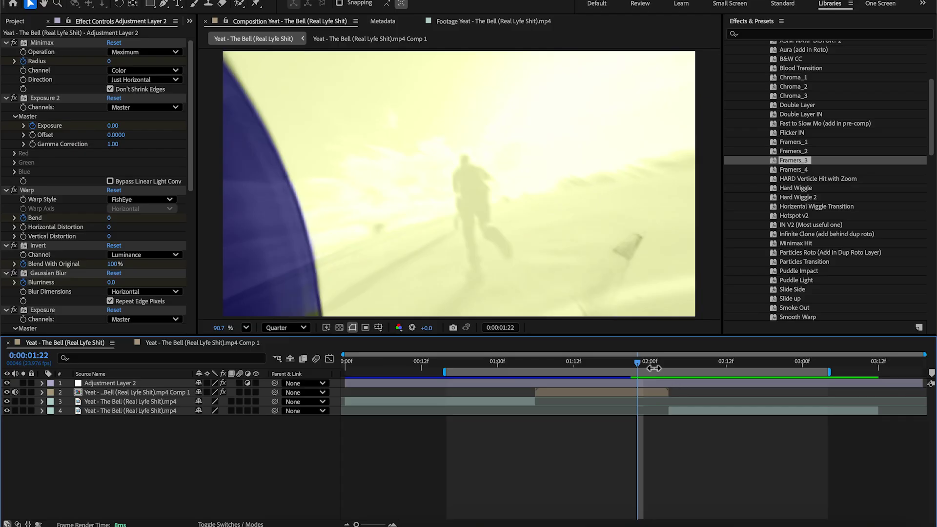
{"action": "left_click_drag", "start_coordinate": [654, 368], "coordinate": [669, 370]}
Add Adjustment Layer 3 and place it below Adjustment Layer 2.
{"action": "right_click", "coordinate": [629, 434]}
{"action": "mouse_move", "coordinate": [666, 390]}
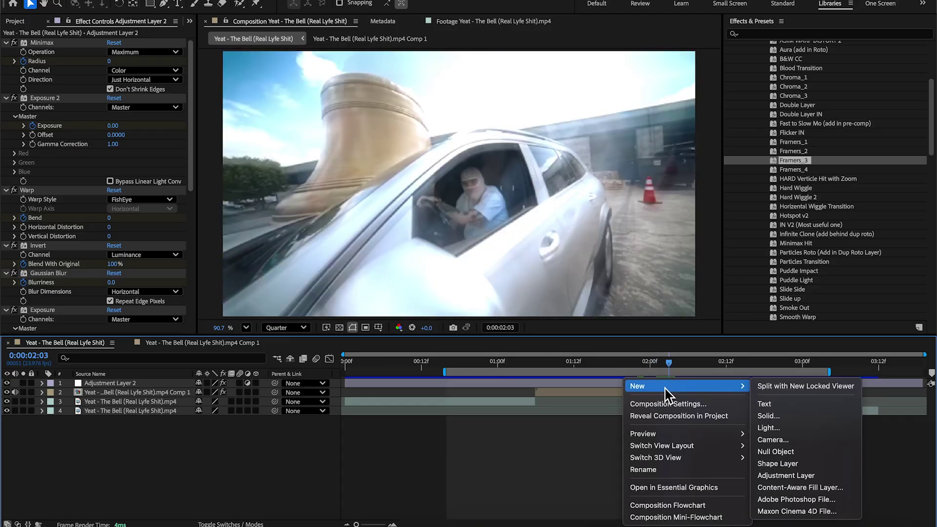
{"action": "left_click", "coordinate": [800, 476]}
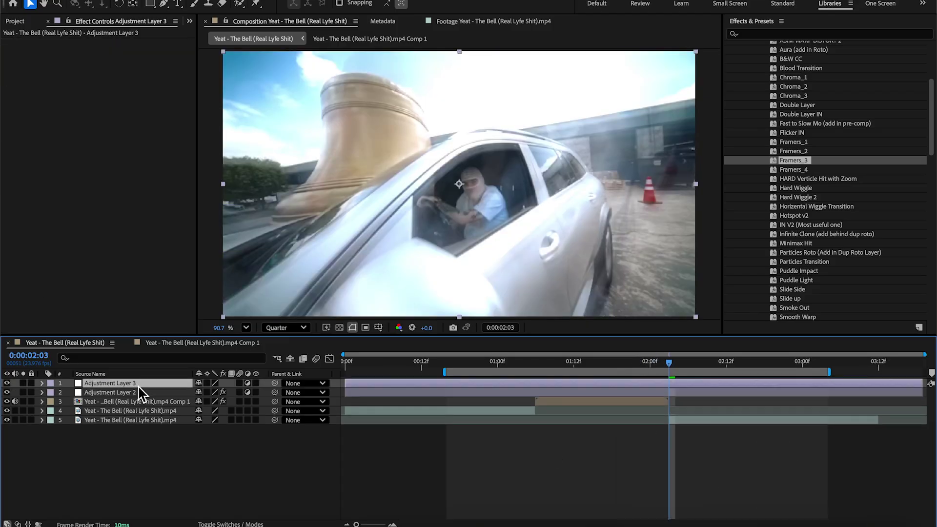
{"action": "left_click_drag", "start_coordinate": [138, 386], "coordinate": [139, 395]}
Apply the Horizontal Wiggle Transition preset to Adjustment Layer 3 and review its keyframes.
{"action": "double_click", "coordinate": [815, 207]}
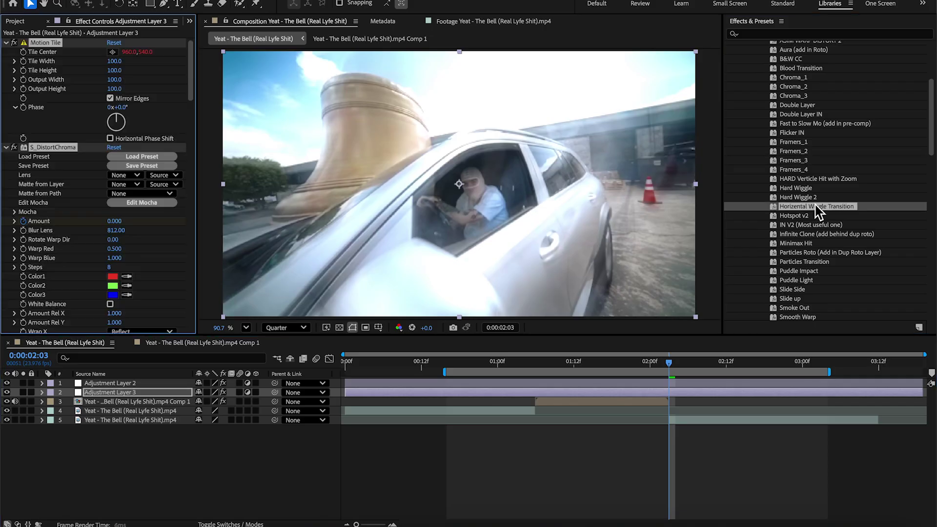
{"action": "key", "text": "u"}
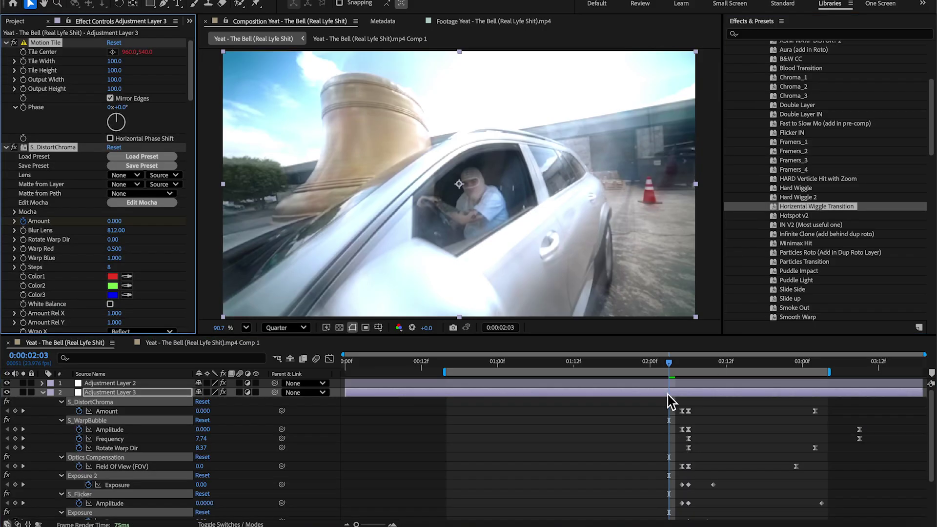
{"action": "left_click", "coordinate": [639, 366]}
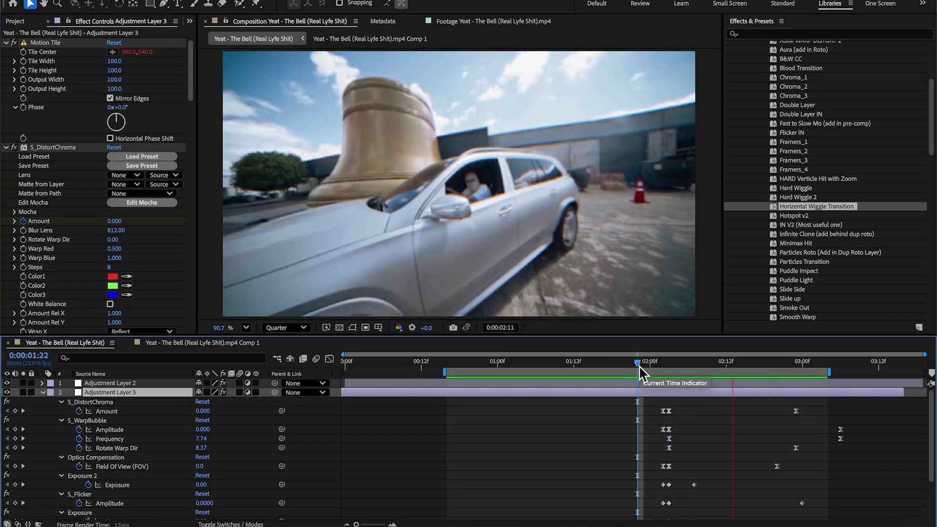
{"action": "scroll", "coordinate": [634, 372], "scroll_direction": "down", "scroll_amount": 3}
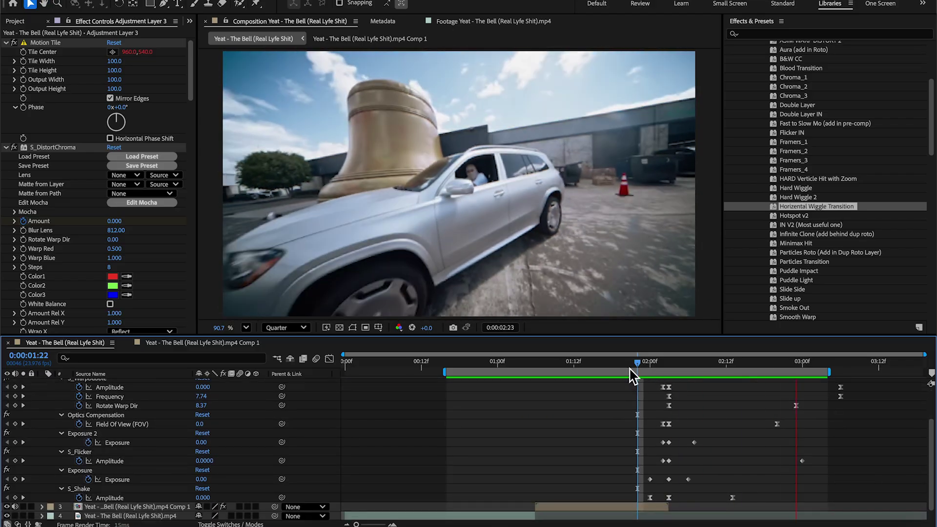
{"action": "key", "text": "u"}
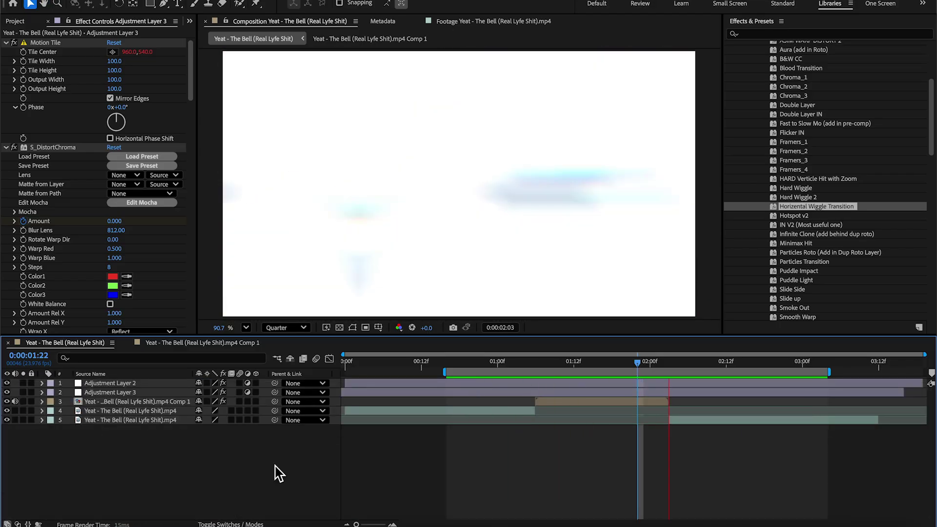